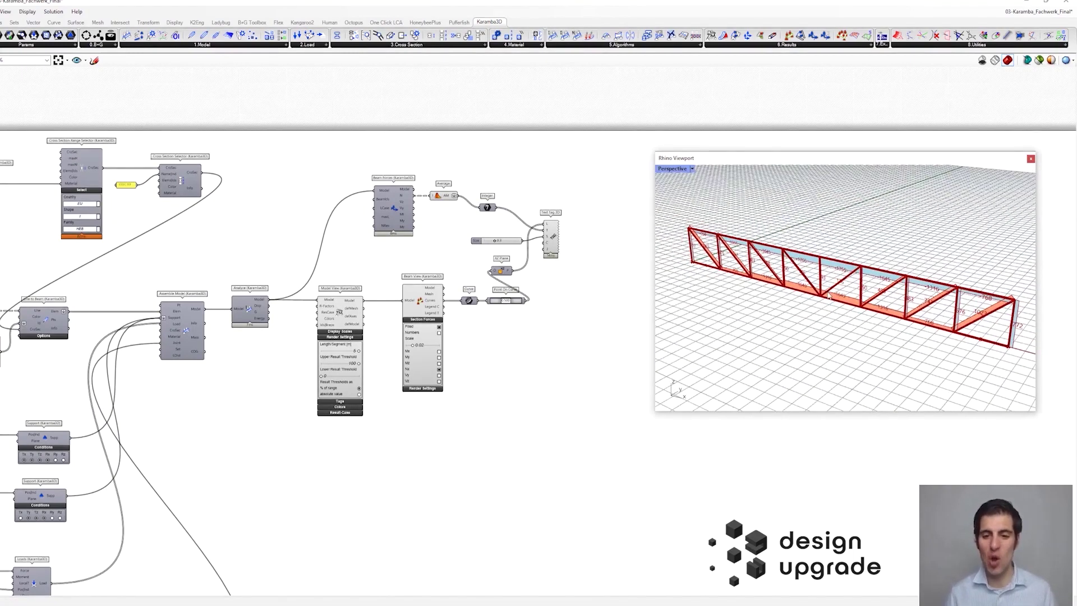
Collapse the Render Settings section of the Model View component and expand its Display Scales and Tags sections
scroll(284, 298, "up", 1)
scroll(297, 324, "up", 1)
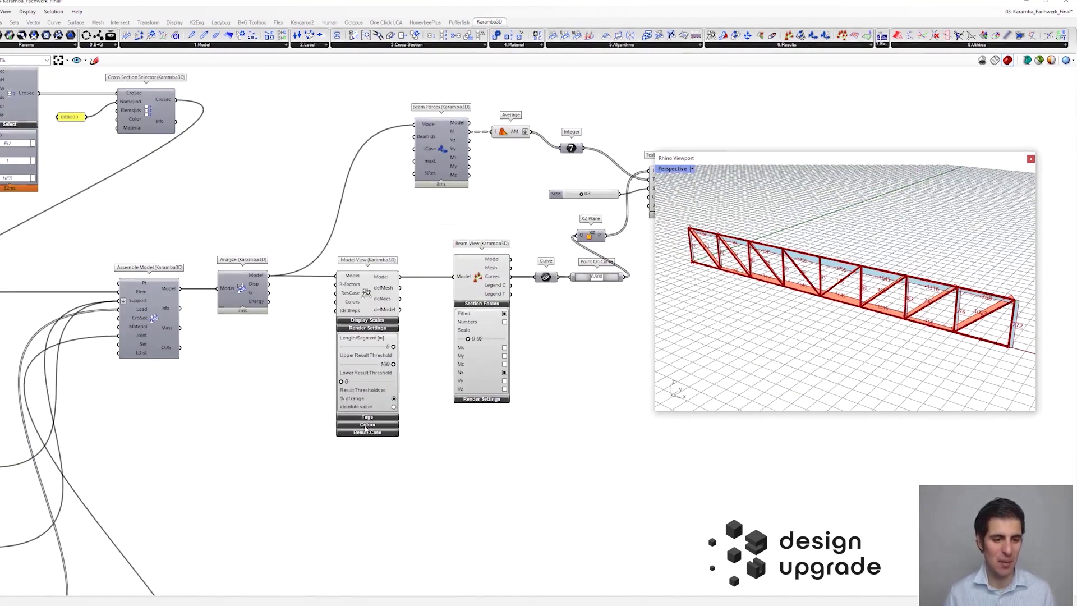
scroll(365, 427, "up", 2)
left_click(380, 412)
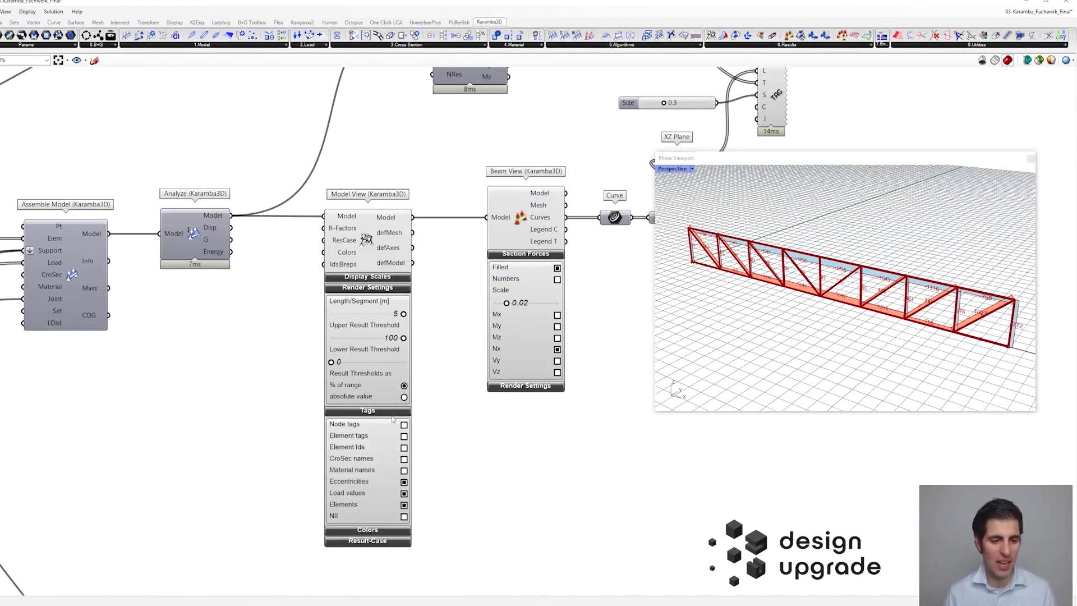
left_click(392, 412)
left_click(387, 287)
left_click(388, 277)
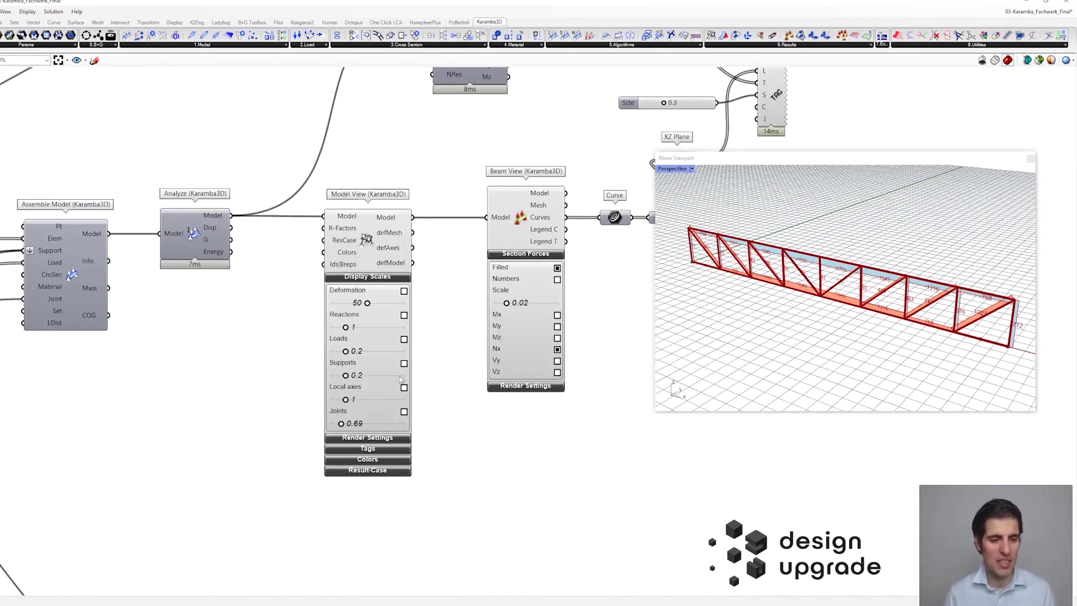
left_click(392, 449)
right_click_drag(426, 479, 423, 430)
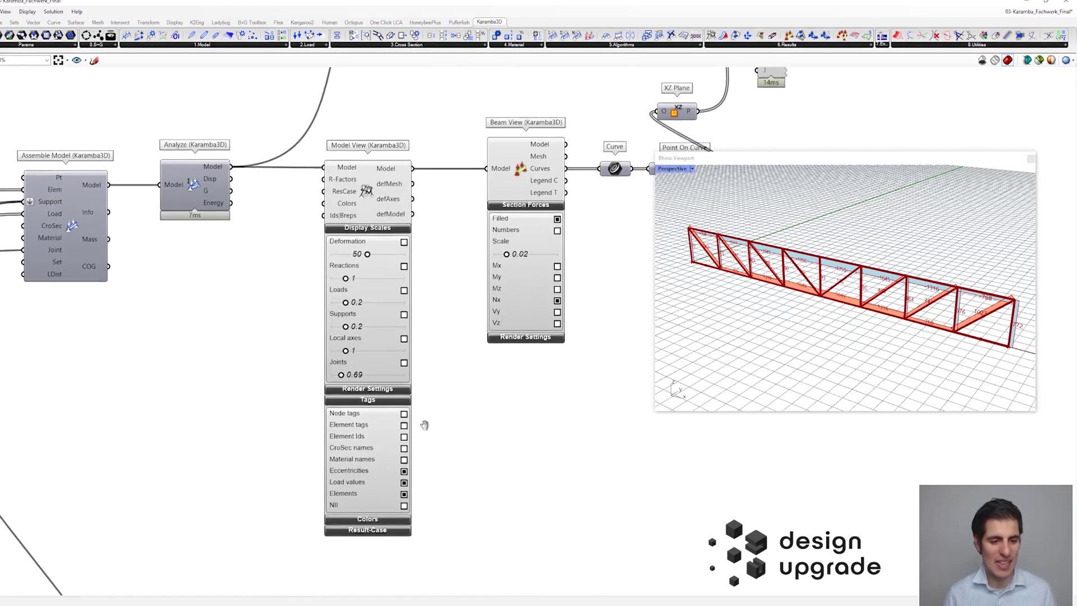
Turn on CroSec names in the Model View component and inspect the profile labels along the truss
left_click(403, 447)
scroll(835, 254, "up", 4)
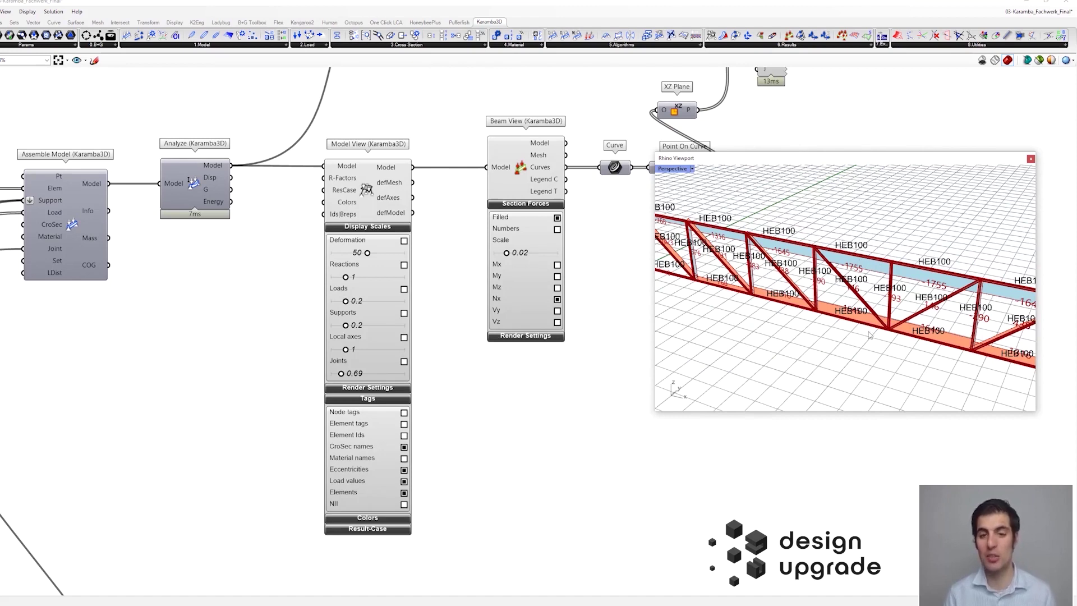
scroll(862, 264, "down", 2)
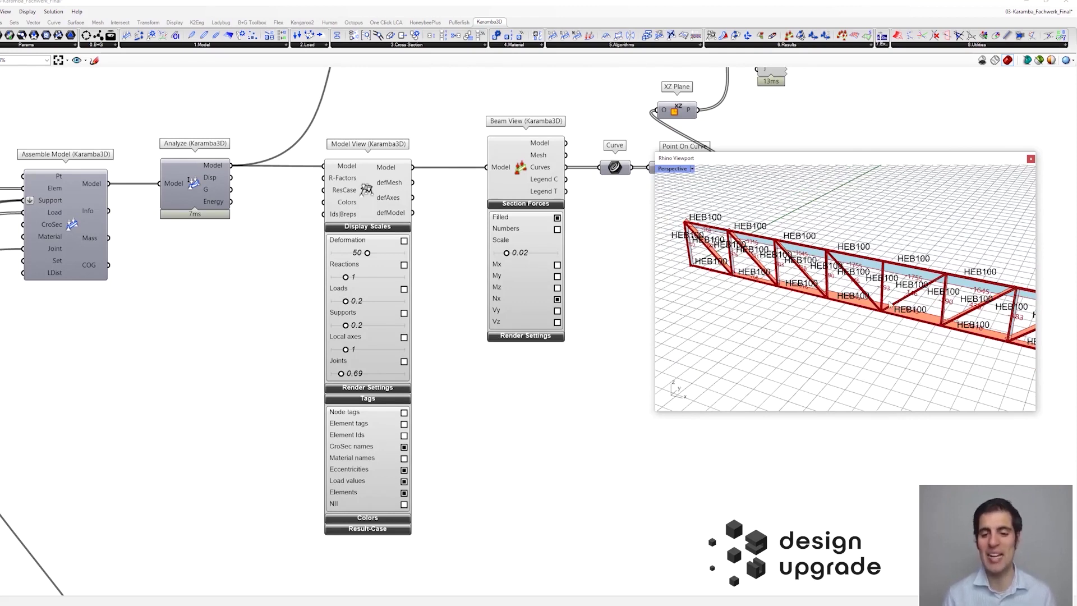
mouse_move(889, 303)
right_mouse_down()
mouse_move(886, 312)
mouse_move(860, 292)
mouse_move(874, 295)
right_mouse_up()
scroll(870, 305, "up", 3)
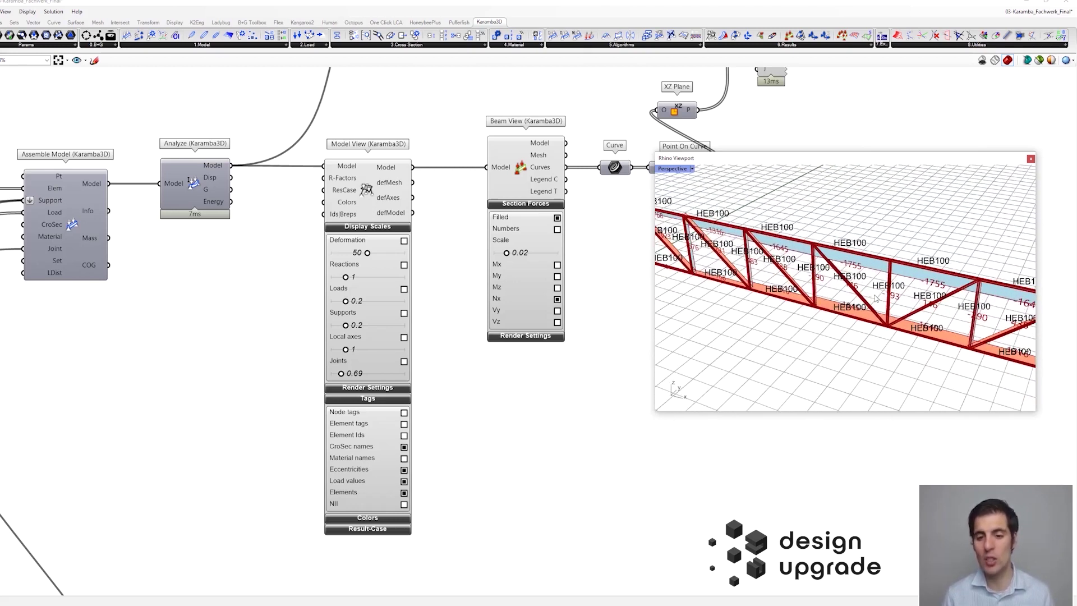
Expand the Render Settings of the Beam View component and turn off its cross-section rendering and filled force diagrams
left_click(548, 337)
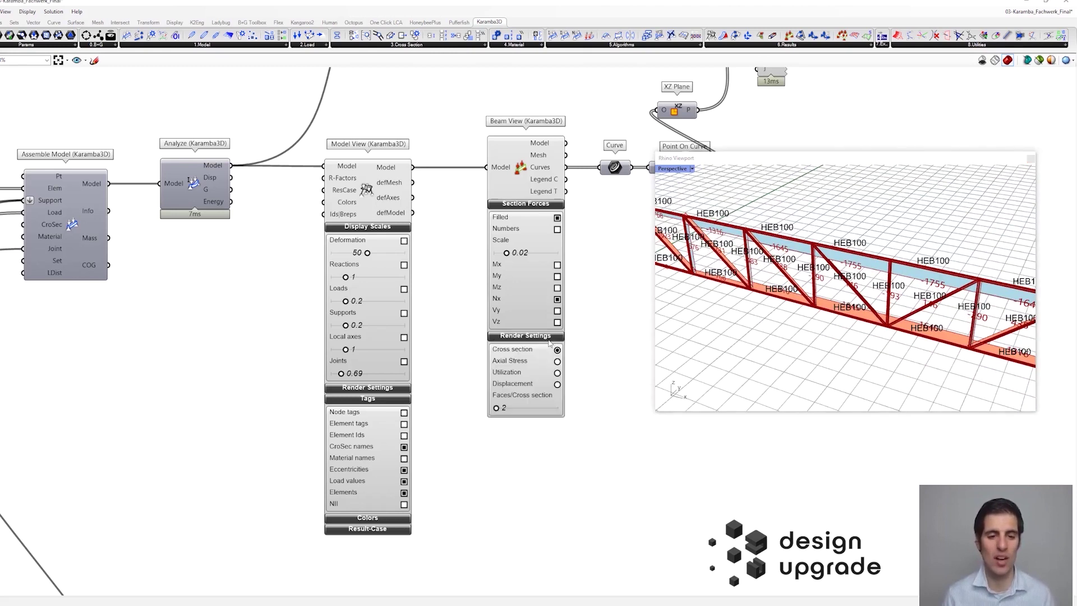
left_click(556, 372)
left_click(556, 373)
scroll(561, 336, "down", 1)
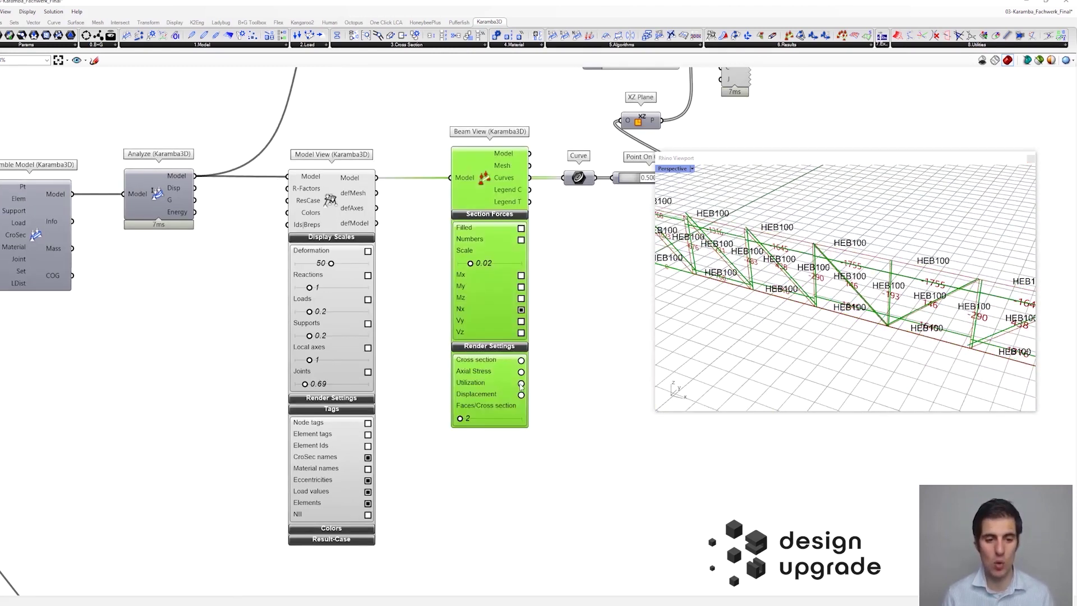
Place a Utilization of Elements component below Beam View, feed it the Model View's model output and inspect its utilization outputs
scroll(563, 311, "down", 2)
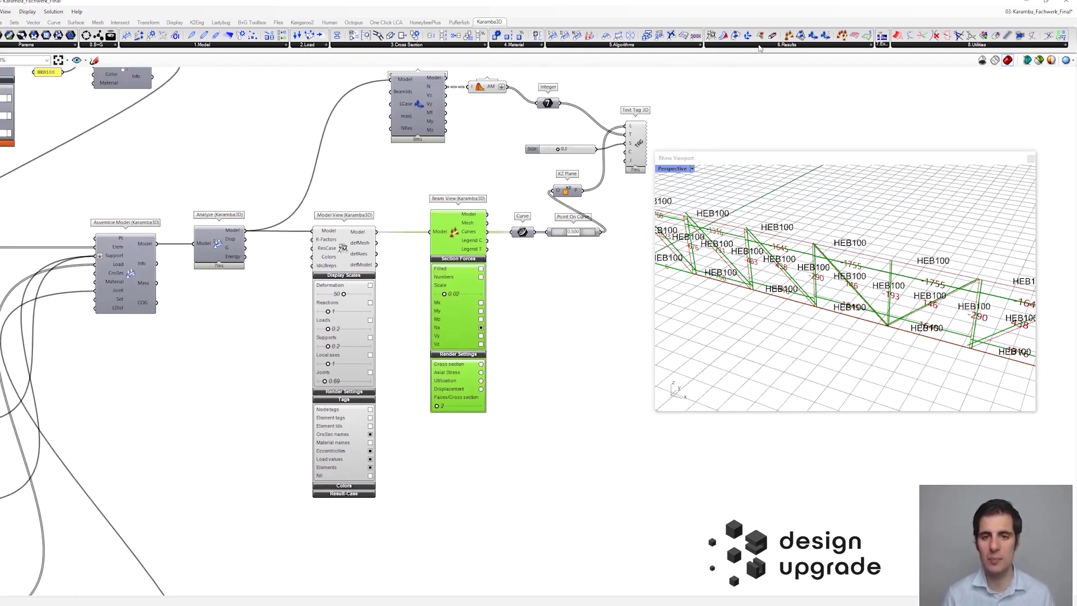
left_click(759, 46)
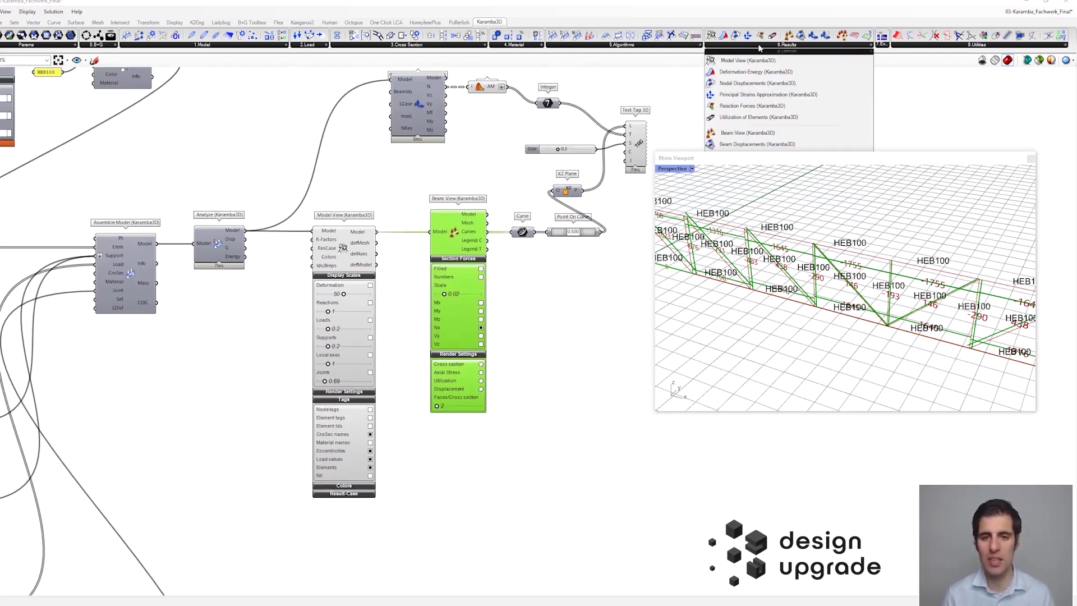
left_click(765, 122)
left_click(565, 453)
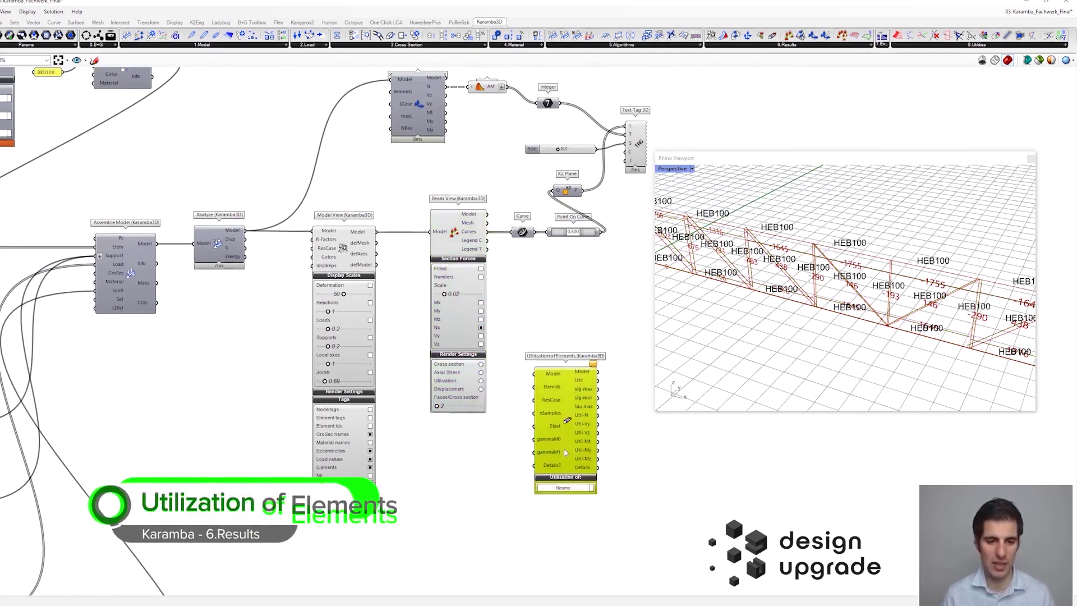
left_click_drag(564, 452, 519, 542)
right_click_drag(530, 399, 516, 334)
left_click_drag(362, 166, 447, 430)
left_click(509, 401)
scroll(481, 451, "up", 2)
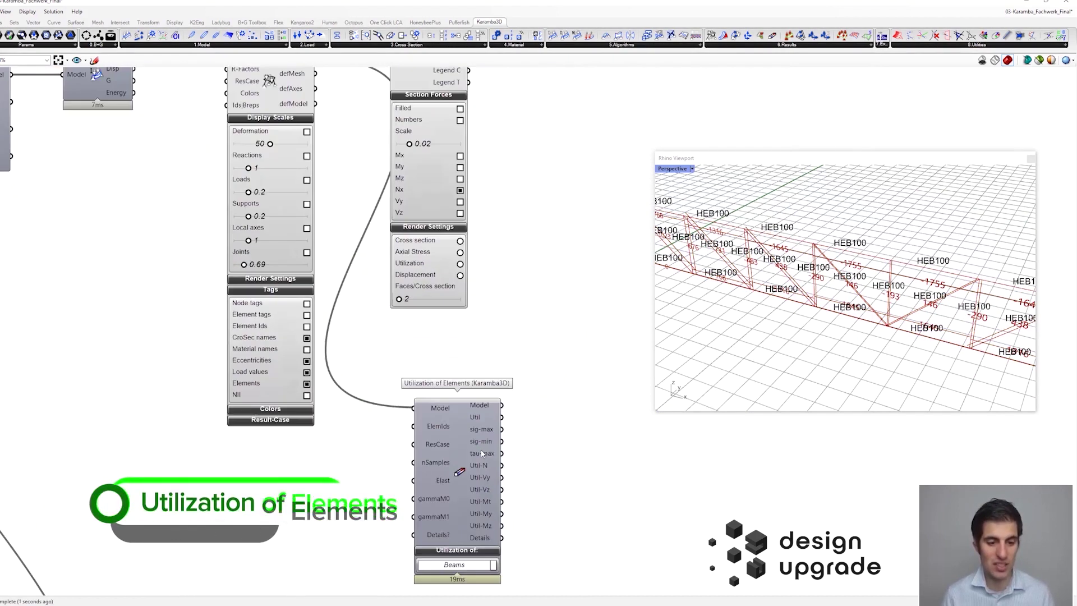
right_click_drag(511, 473, 507, 431)
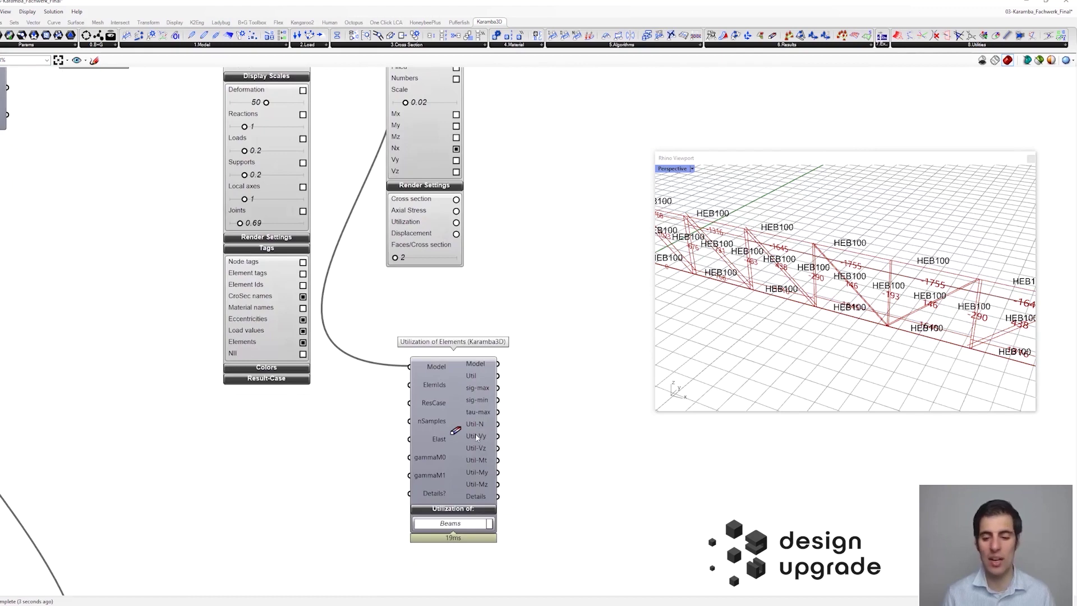
mouse_move(477, 439)
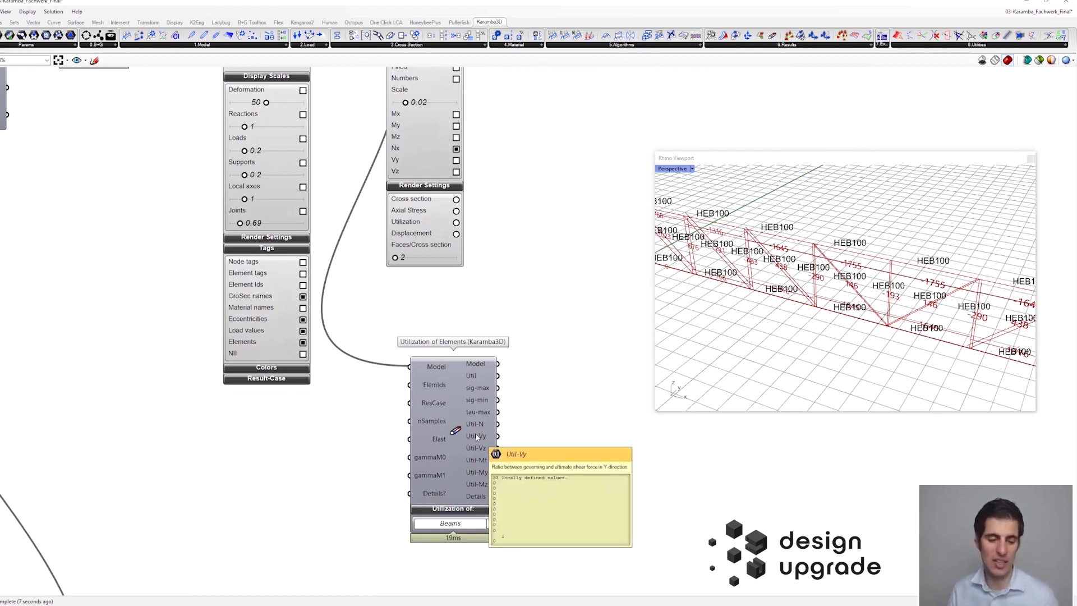
mouse_move(478, 378)
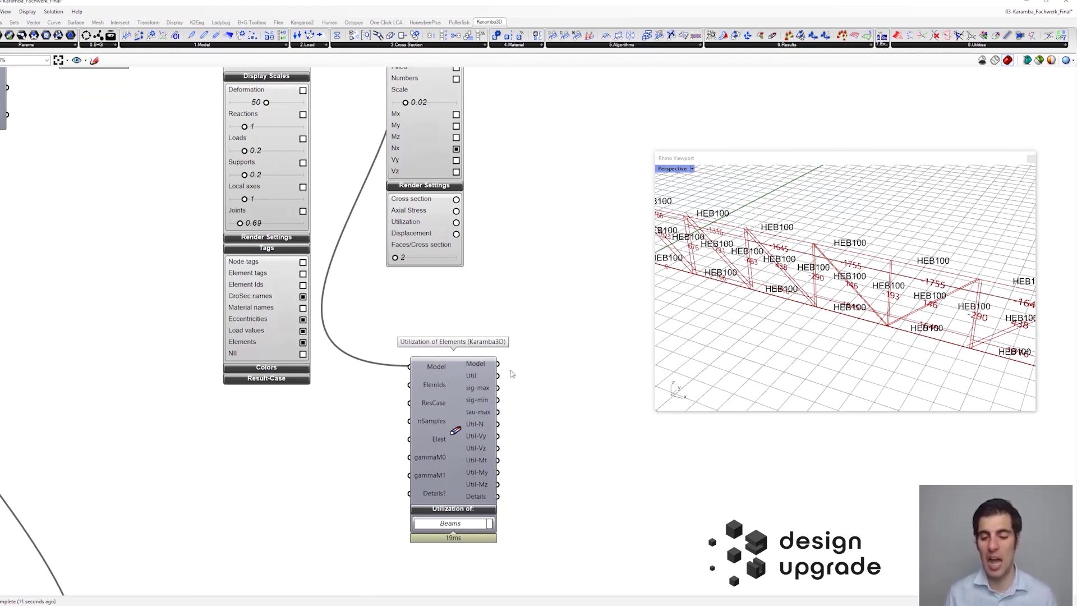
Set the Beam View component to render the beams by Utilization
right_click_drag(471, 190, 474, 291)
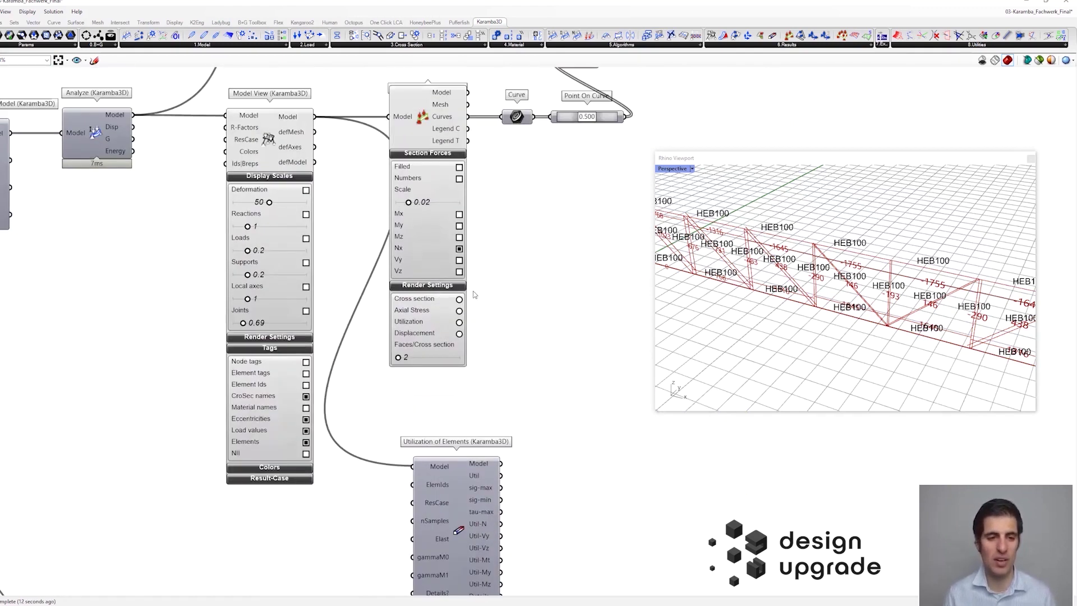
left_click(459, 323)
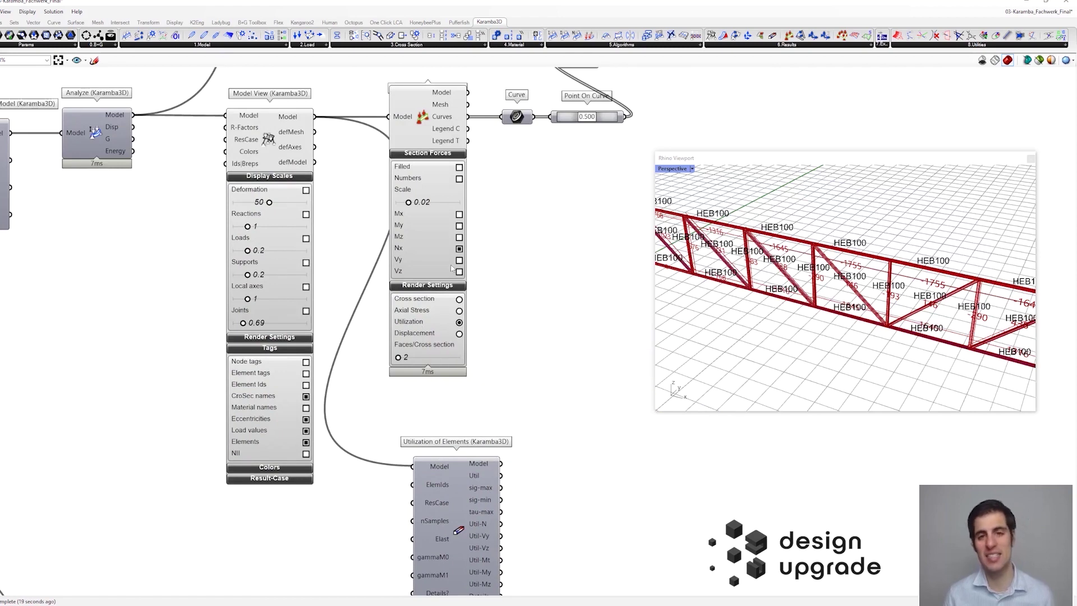
Review the material selection upstream of the cross-section selectors and check the material properties it outputs
right_click_drag(490, 236, 531, 257)
scroll(531, 258, "down", 7)
right_click_drag(120, 214, 258, 216)
scroll(258, 216, "up", 3)
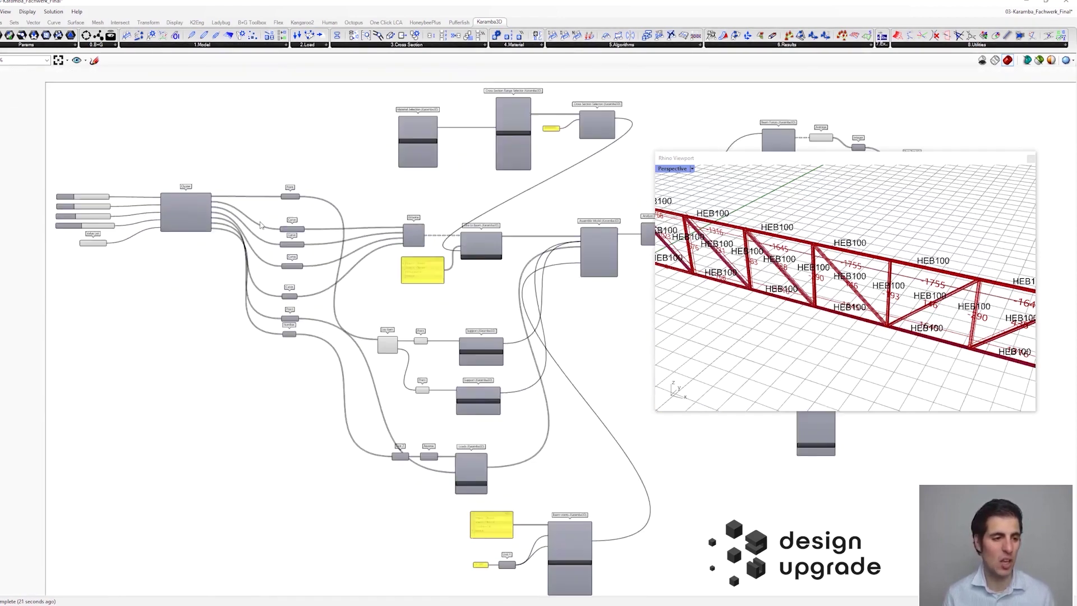
scroll(250, 168, "up", 4)
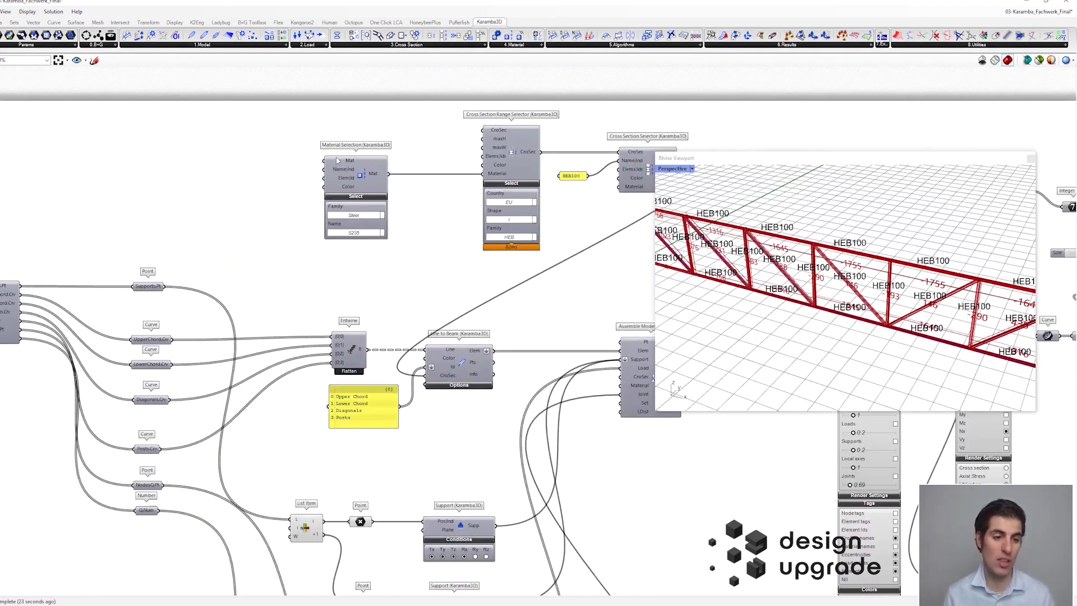
scroll(475, 320, "down", 5)
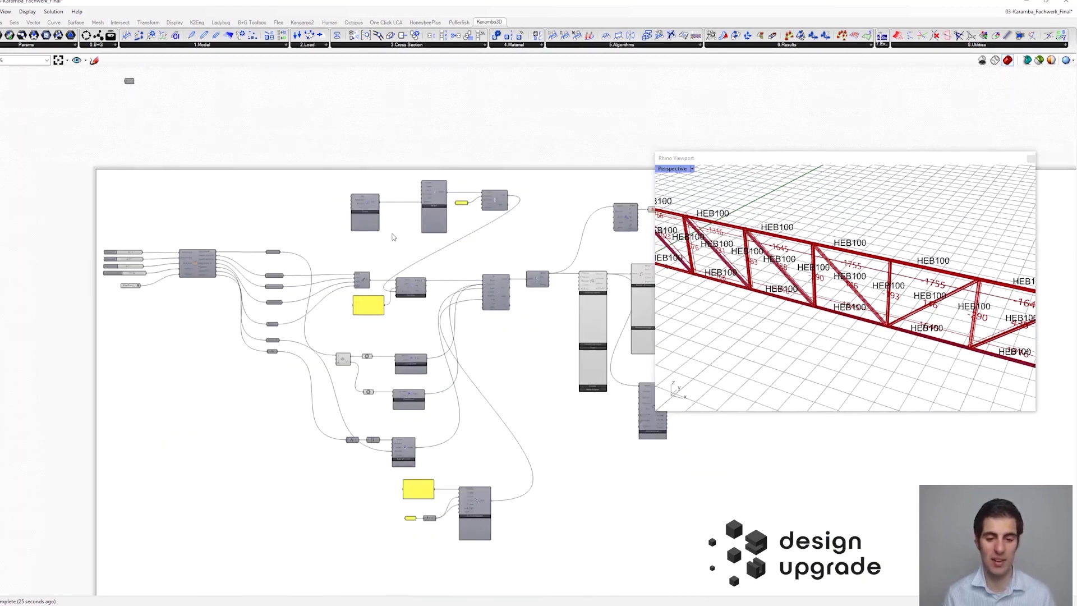
scroll(415, 211, "up", 3)
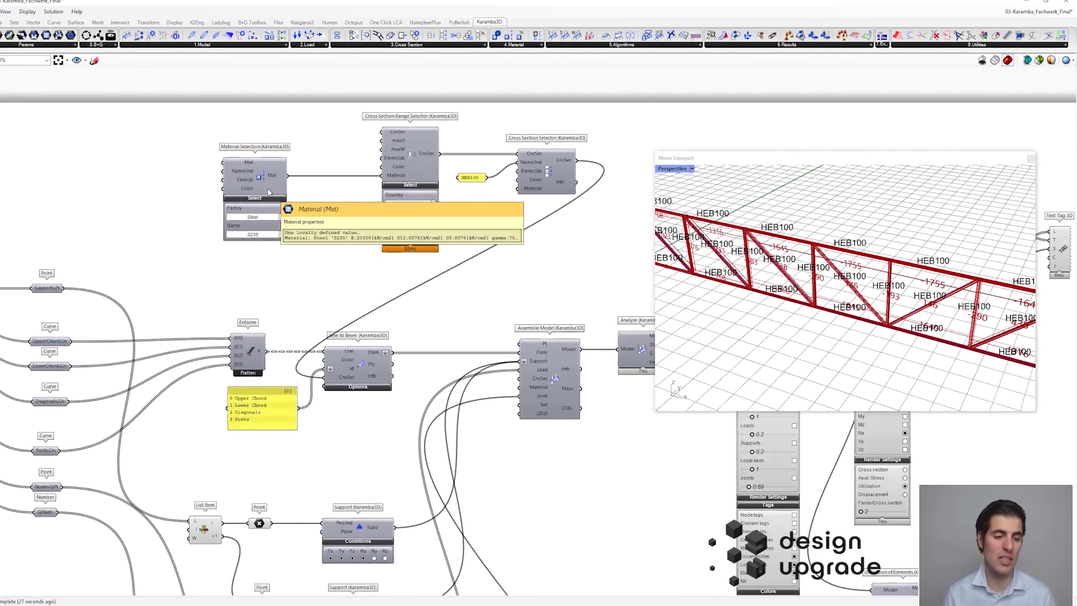
scroll(275, 196, "down", 3)
scroll(567, 352, "up", 3)
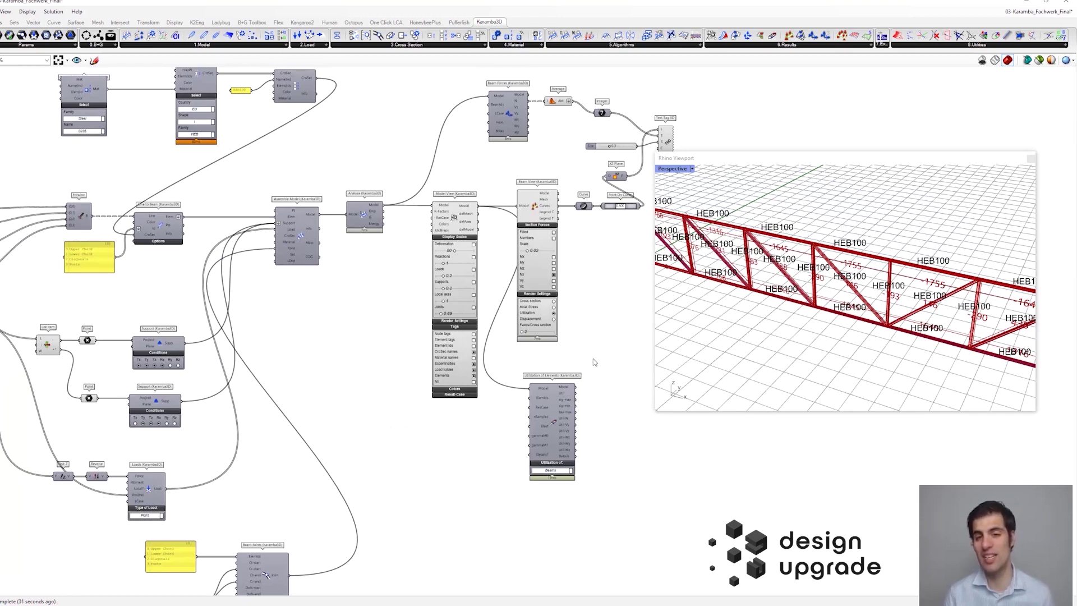
Add a panel to the Util output of Utilization of Elements and enlarge it to read the beam utilization values
left_click(553, 409)
scroll(550, 403, "up", 2)
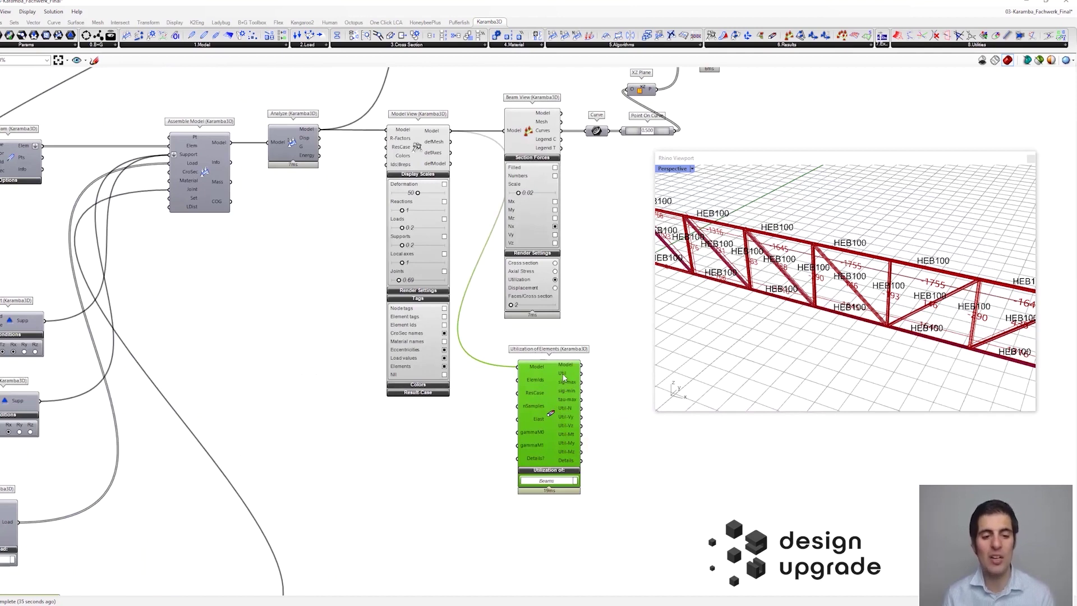
mouse_move(565, 377)
right_click_drag(564, 377, 534, 383)
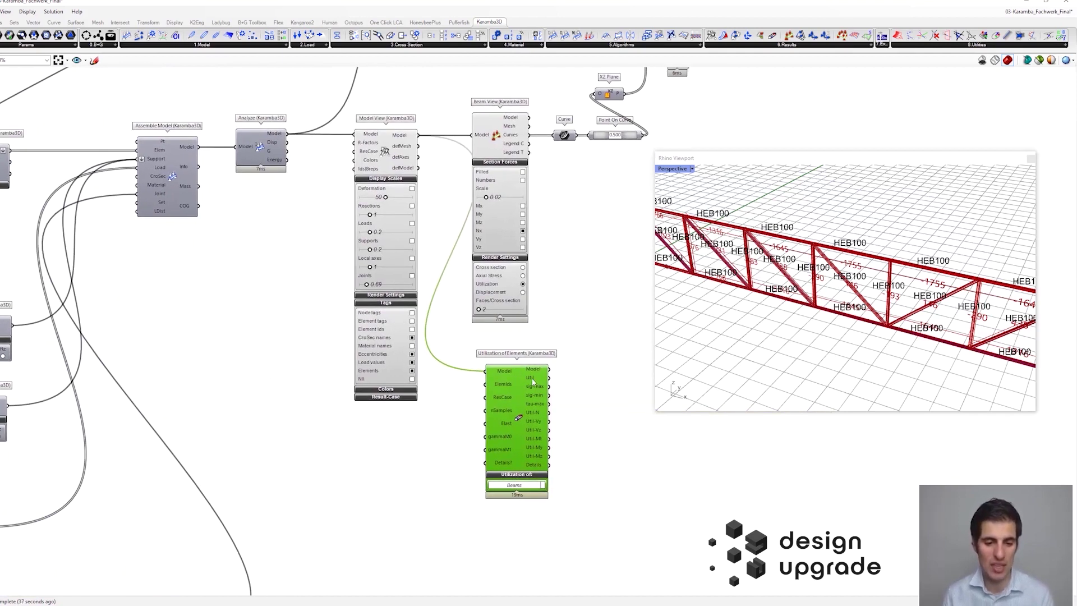
mouse_move(532, 382)
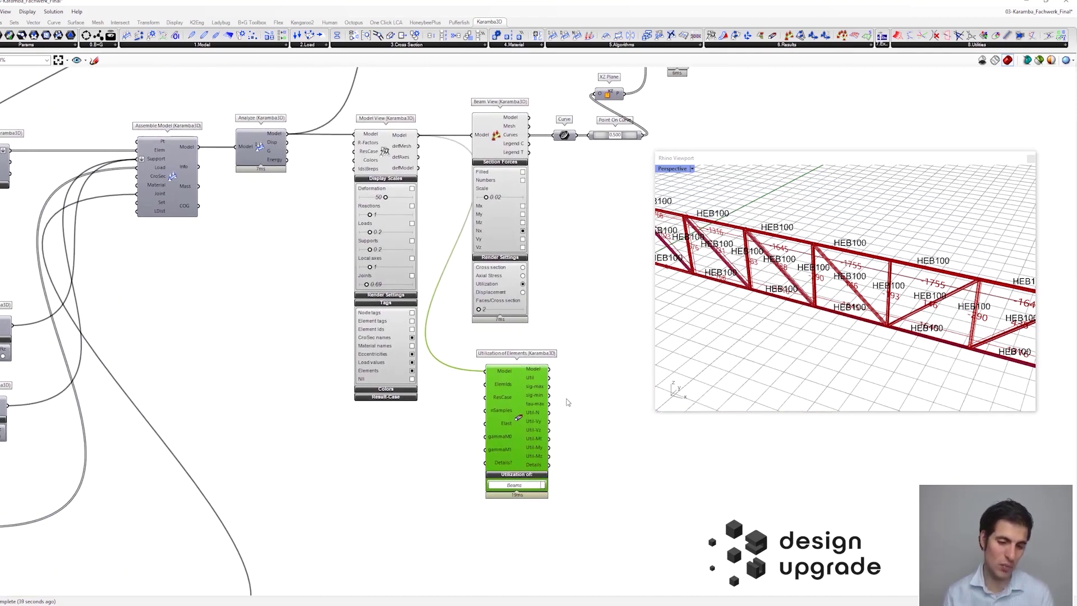
double_click(567, 399)
type("//")
key("Return")
left_click_drag(568, 401, 577, 378)
right_click_drag(577, 378, 535, 362)
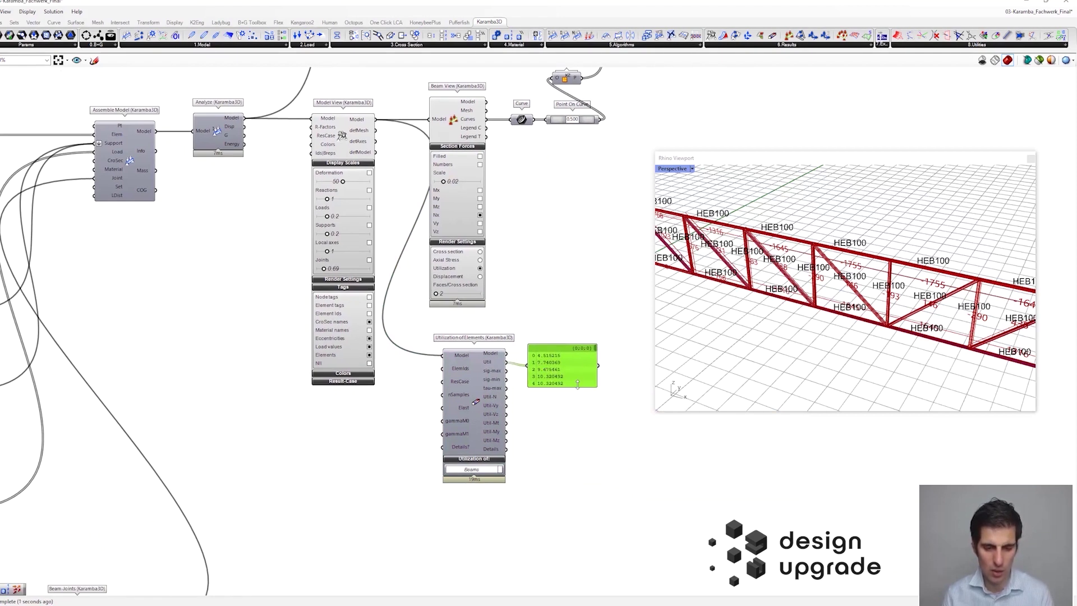
left_click_drag(571, 387, 558, 546)
left_click_drag(559, 495, 582, 413)
scroll(582, 393, "up", 2)
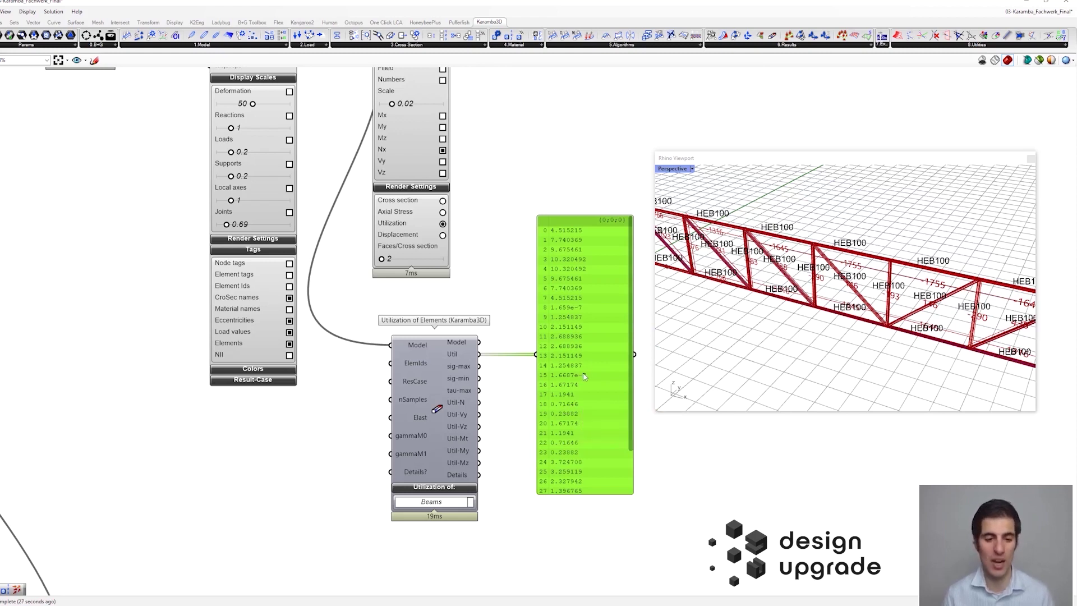
Delete the Utilization of Elements component together with its value panel
left_click_drag(604, 534, 415, 303)
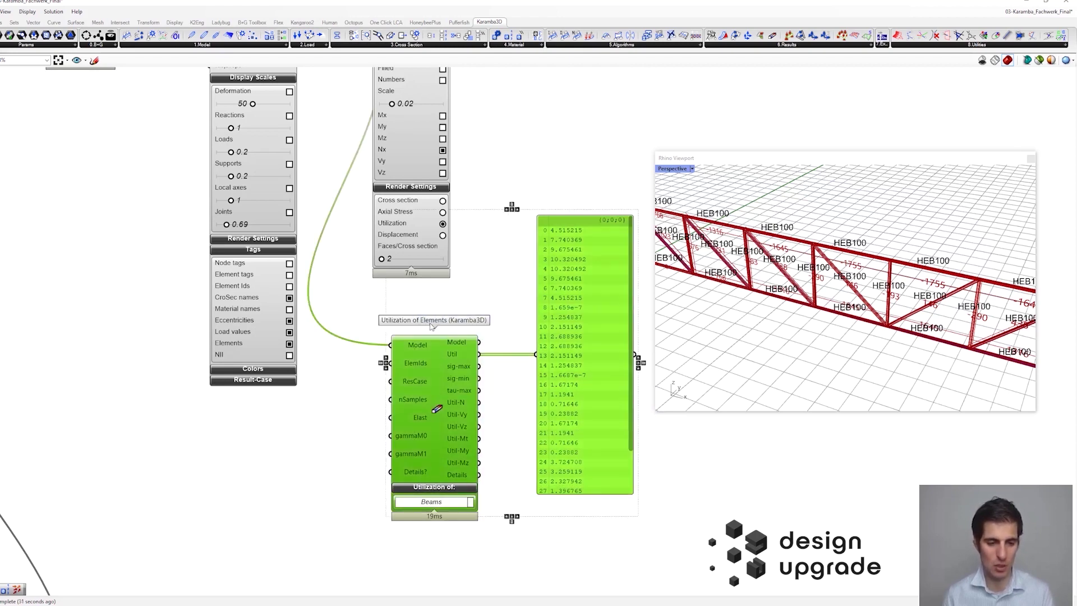
key("Delete")
scroll(440, 329, "down", 2)
right_click_drag(516, 178, 509, 218)
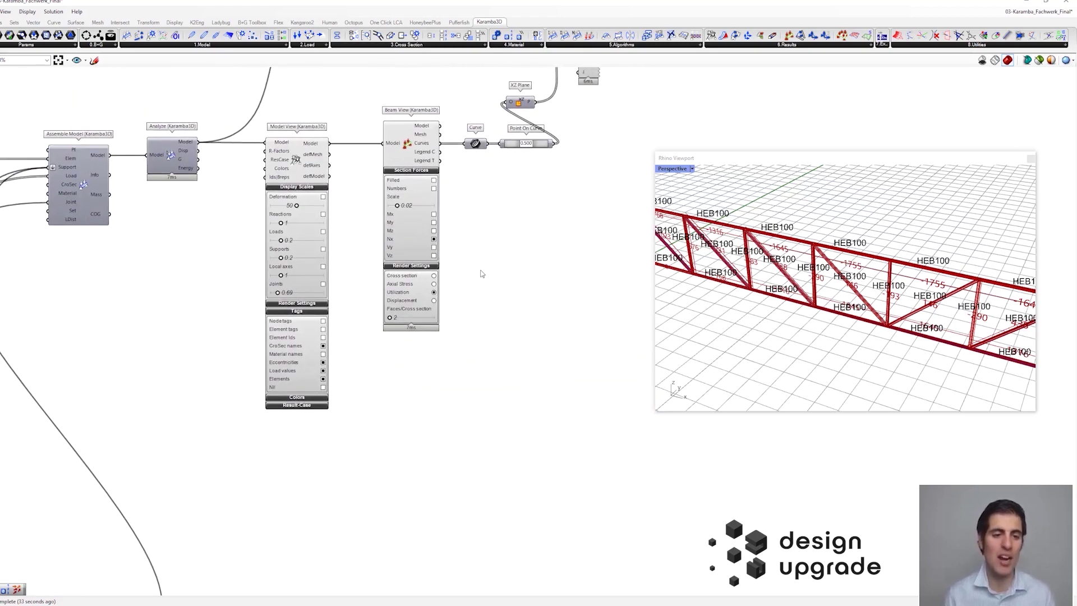
Place an Optimize Cross Section component above Beam Forces and connect the Analyze component's model output to its Model input
scroll(480, 270, "down", 2)
right_click_drag(496, 316, 442, 410)
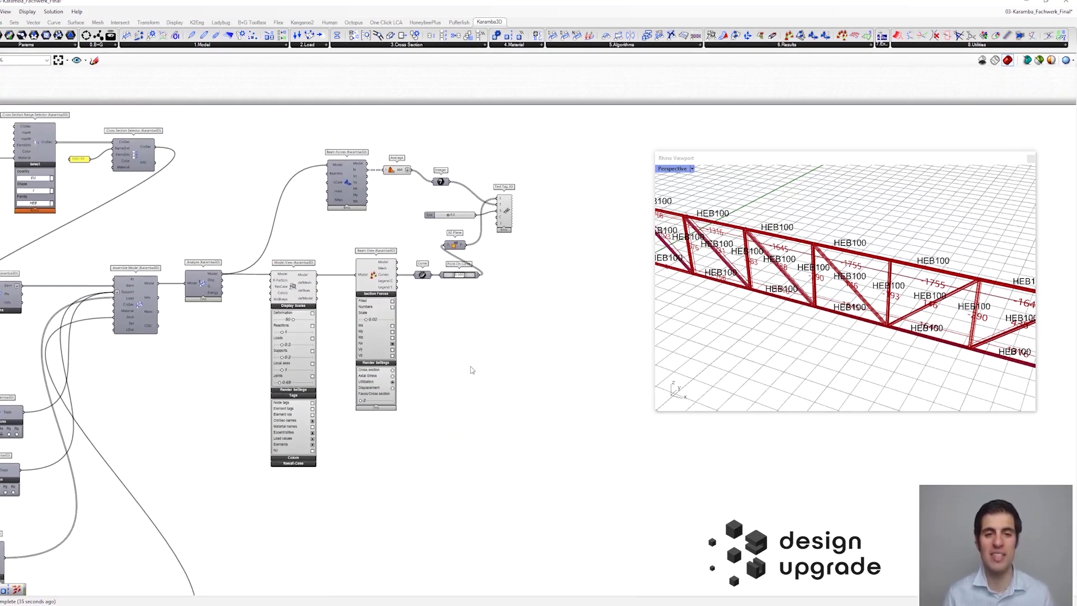
right_click_drag(468, 368, 433, 377)
right_click_drag(590, 132, 579, 116)
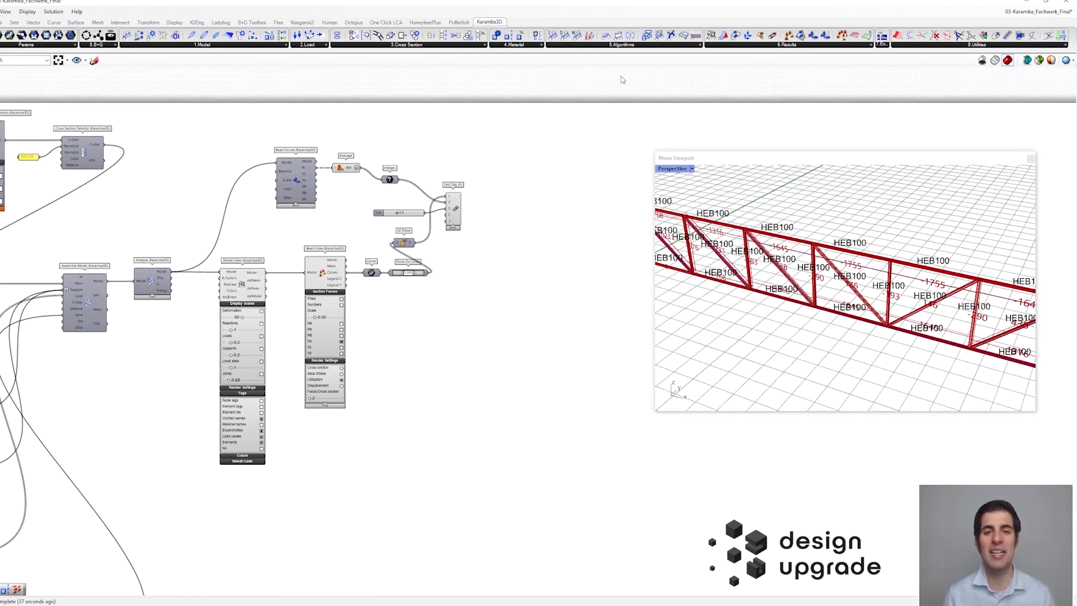
left_click(634, 46)
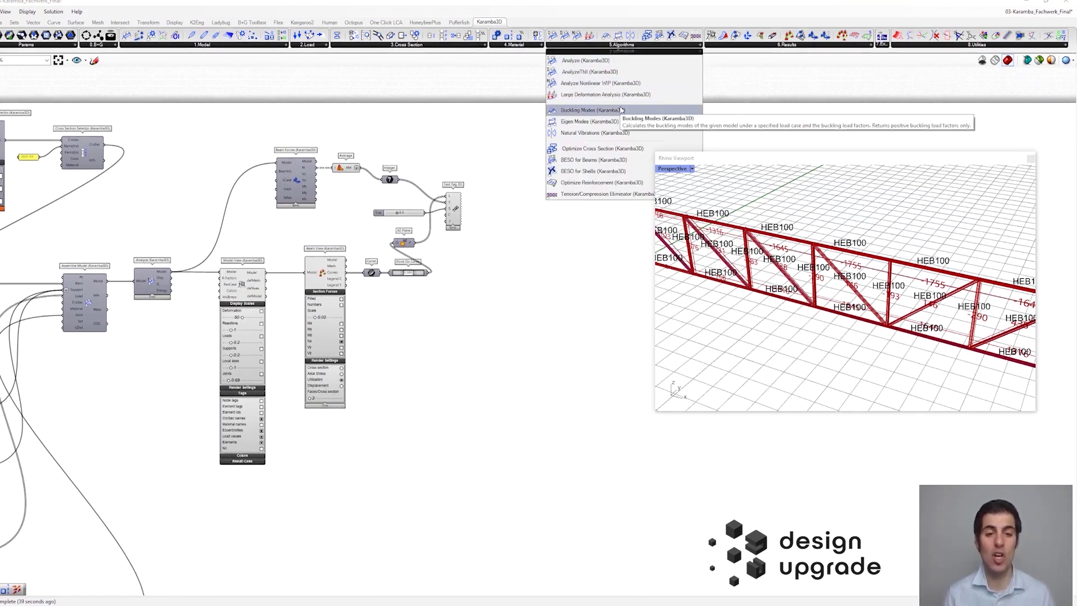
left_click(610, 148)
left_click(541, 180)
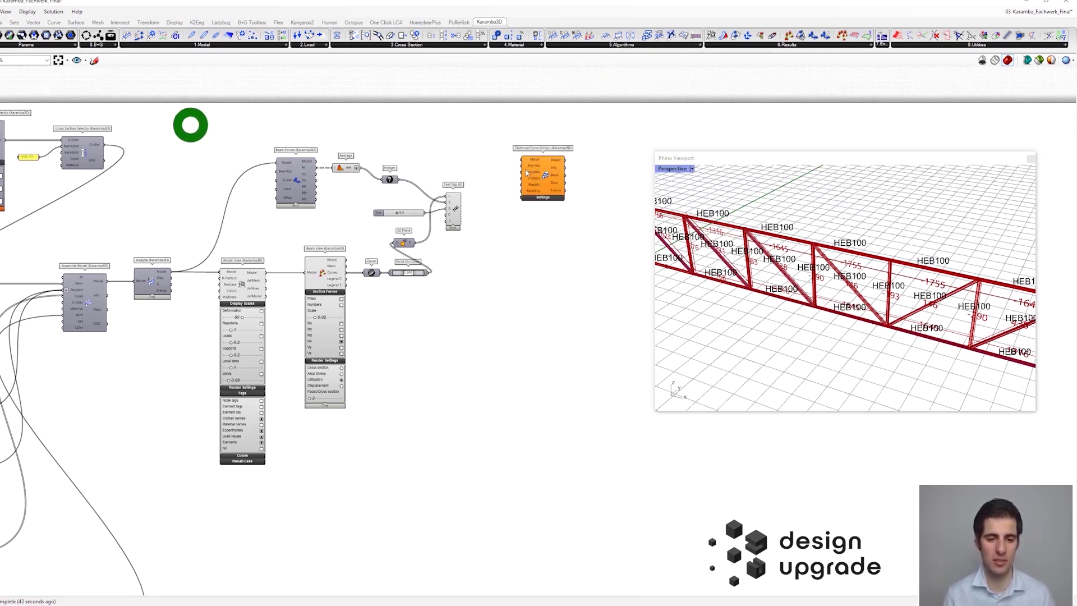
scroll(485, 172, "up", 3)
right_click_drag(484, 171, 508, 140)
left_click_drag(149, 387, 313, 164)
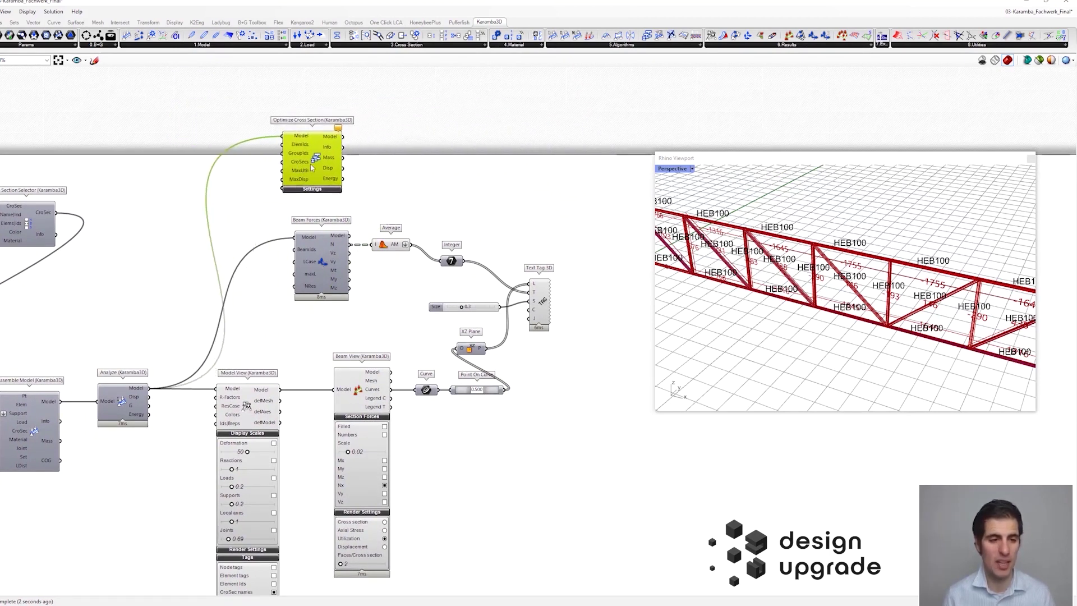
Connect the Cross Section Range Selector's CroSec output to the CroSecs input of Optimize Cross Section
right_click_drag(248, 196, 419, 233)
scroll(486, 185, "up", 1)
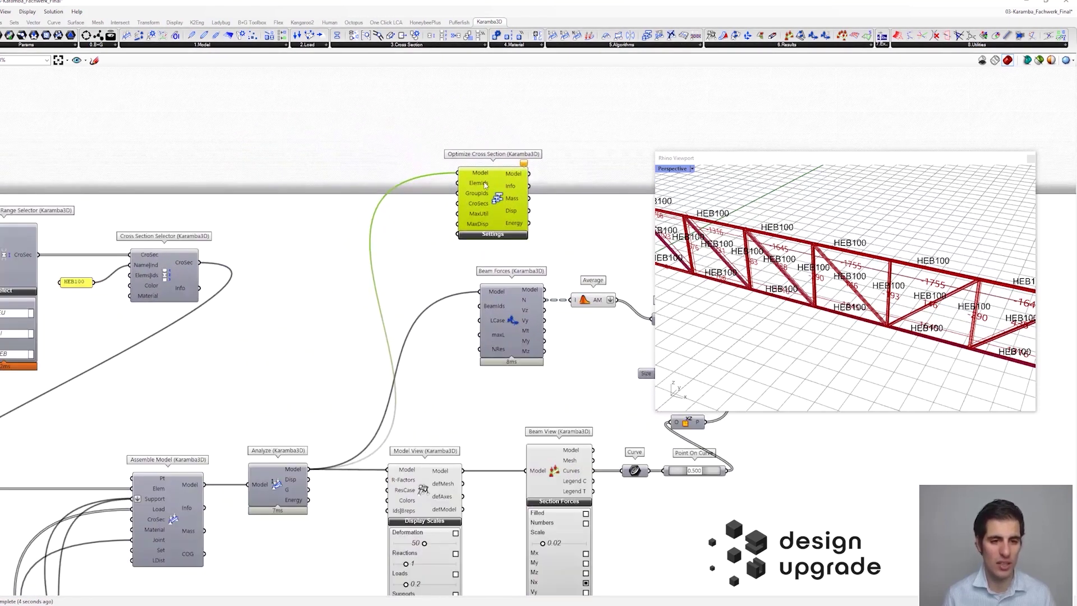
right_click_drag(485, 185, 431, 195)
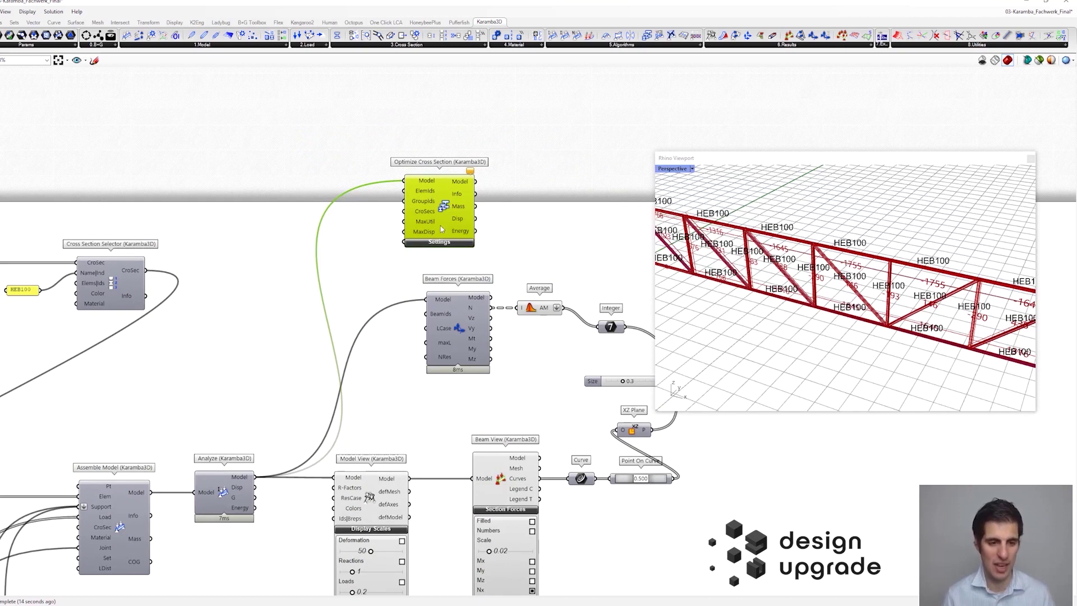
mouse_move(427, 214)
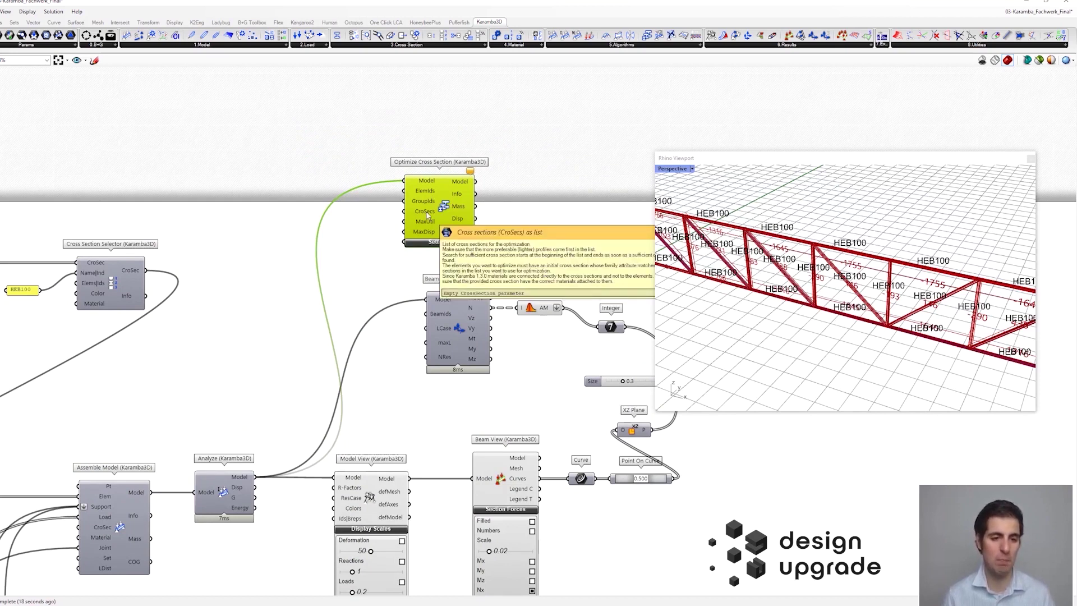
right_click_drag(269, 244, 359, 256)
right_click_drag(94, 291, 169, 294)
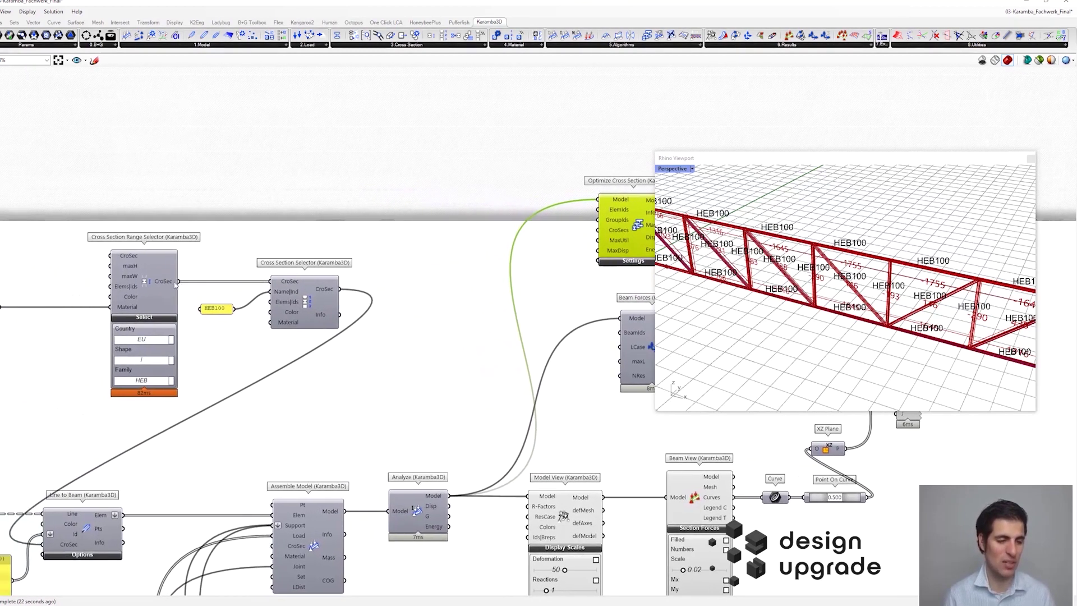
left_click_drag(610, 211, 352, 161)
right_click_drag(235, 271, 350, 292)
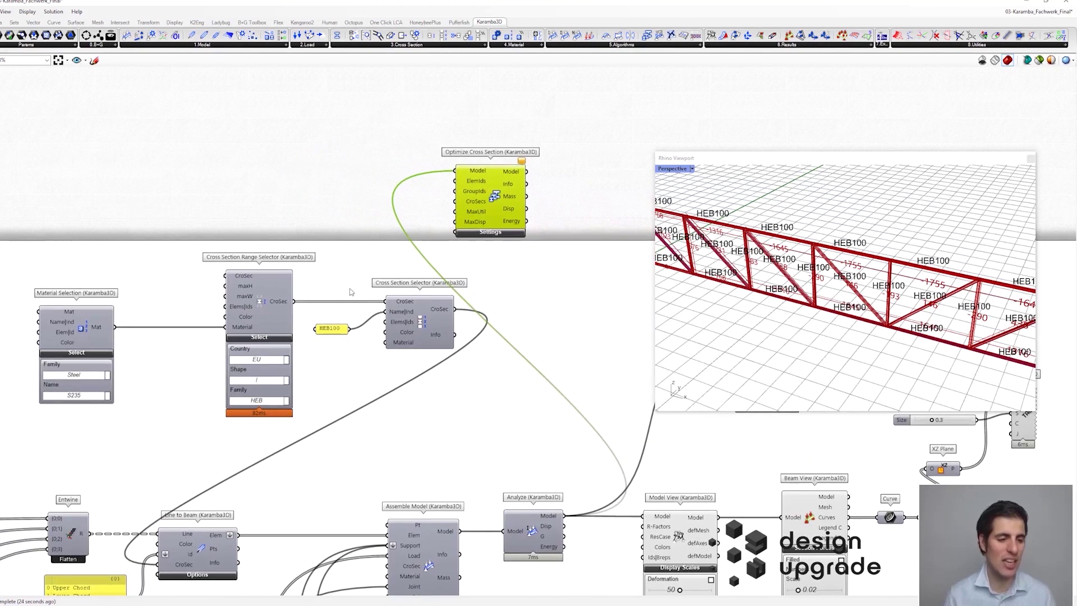
left_click_drag(172, 227, 334, 451)
left_click(383, 371)
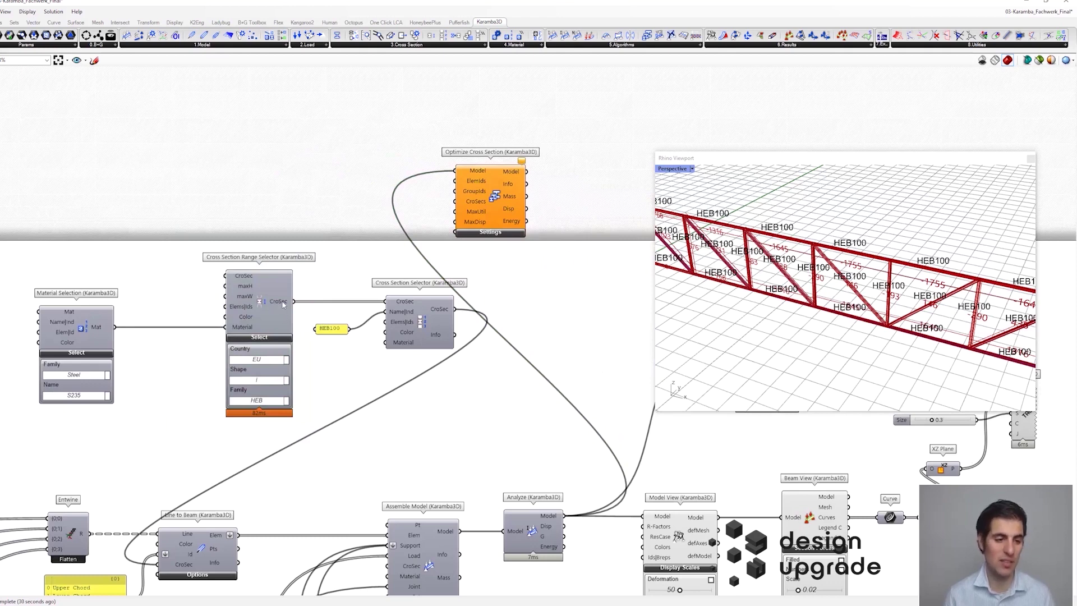
mouse_move(282, 304)
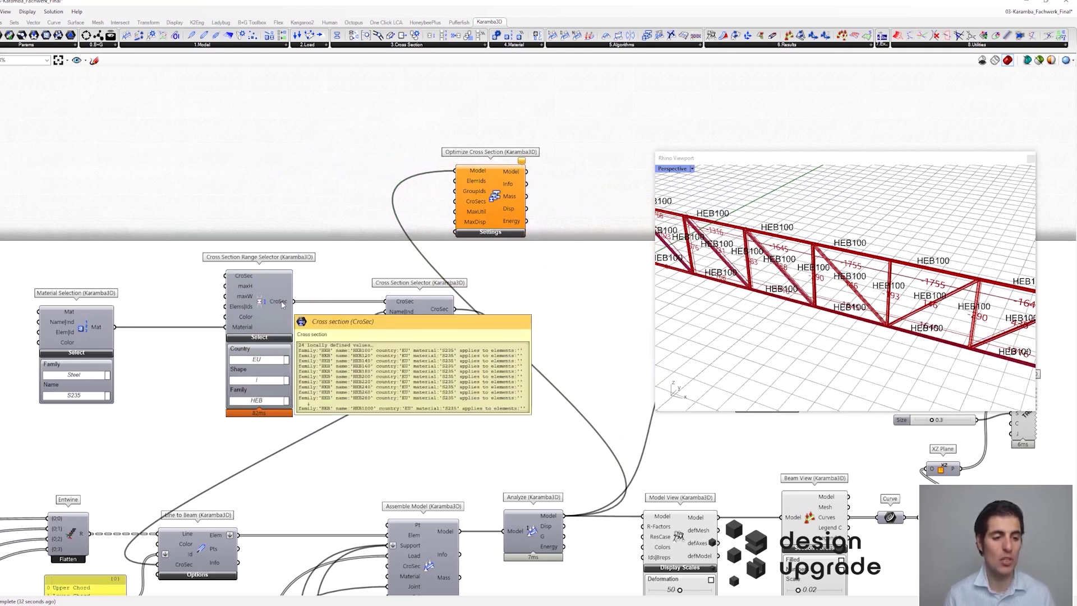
left_click_drag(283, 303, 455, 205)
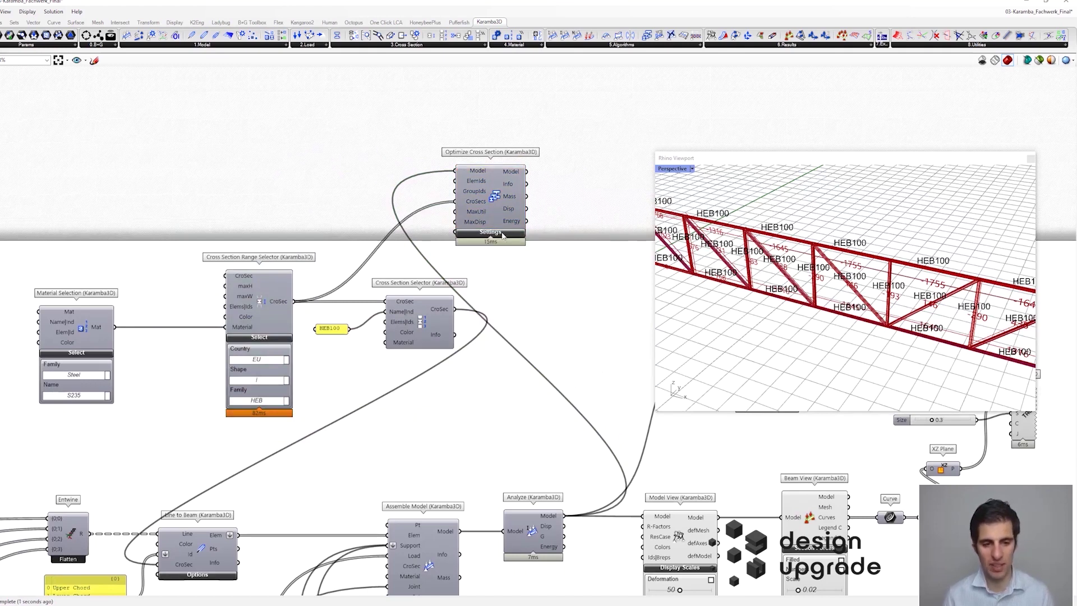
Move the Optimize Cross Section component past the Text Tag 3D to the free end of the definition
right_click_drag(556, 242, 432, 143)
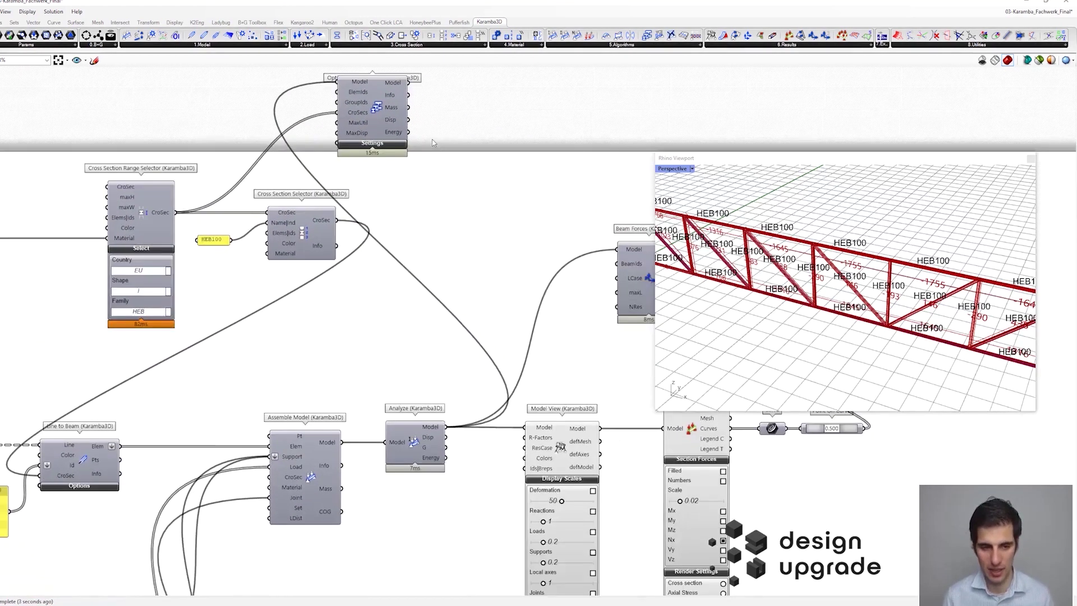
scroll(432, 143, "down", 3)
left_click_drag(410, 129, 590, 134)
right_click_drag(591, 135, 447, 127)
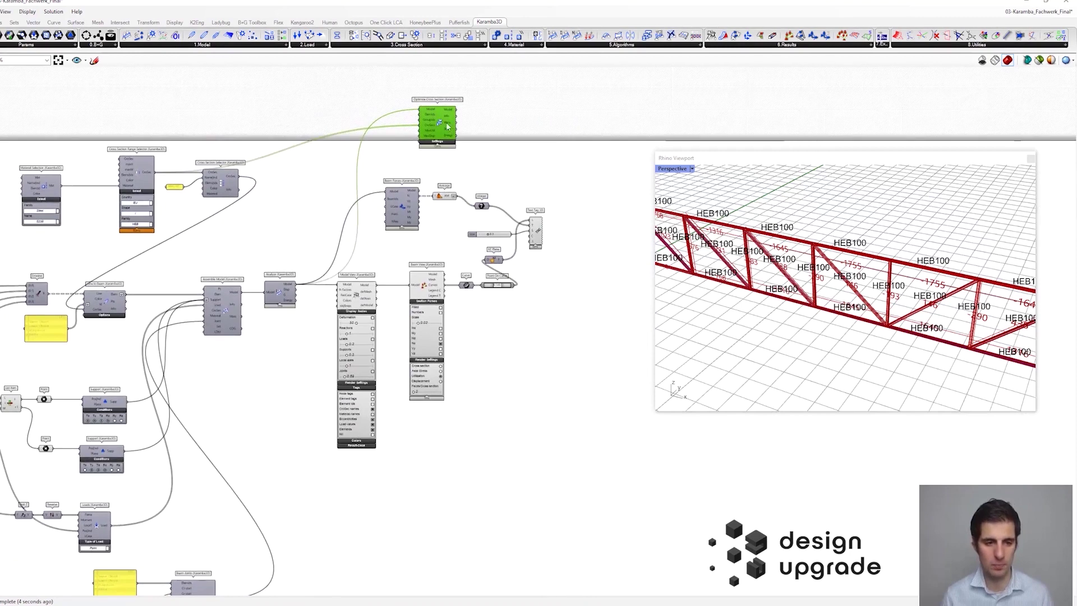
left_click_drag(447, 127, 586, 129)
right_click_drag(571, 247, 548, 182)
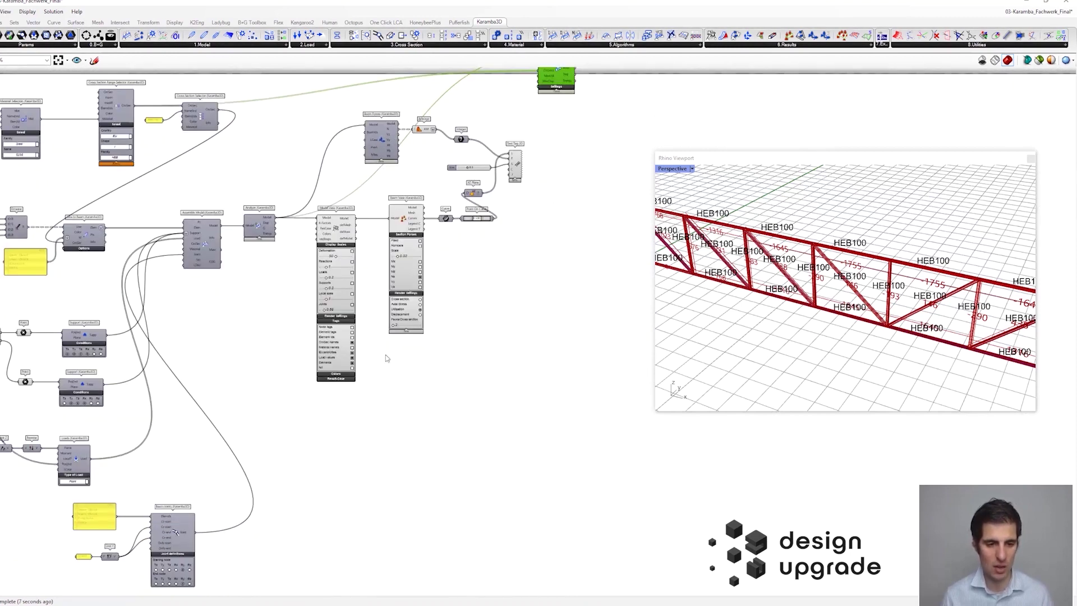
Duplicate the Model View and Beam View components into the free canvas area beyond the Text Tag 3D
left_click_drag(445, 289, 545, 162)
scroll(332, 256, "down", 2)
left_click(518, 210)
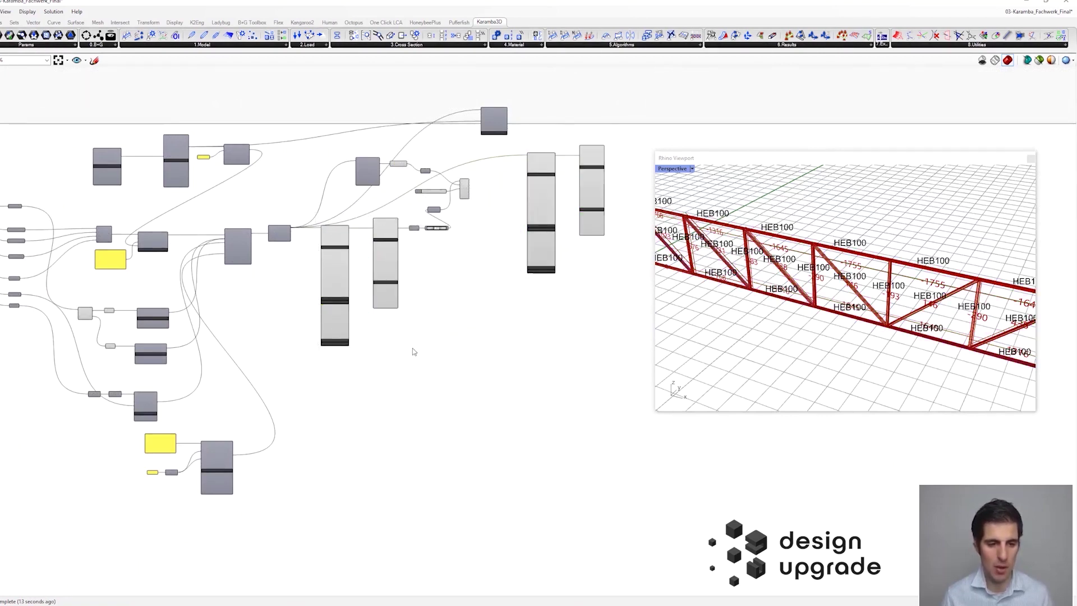
Turn off the preview of the original Model View and Beam View components
left_click_drag(414, 351, 314, 288)
scroll(393, 262, "up", 1)
right_click(472, 261)
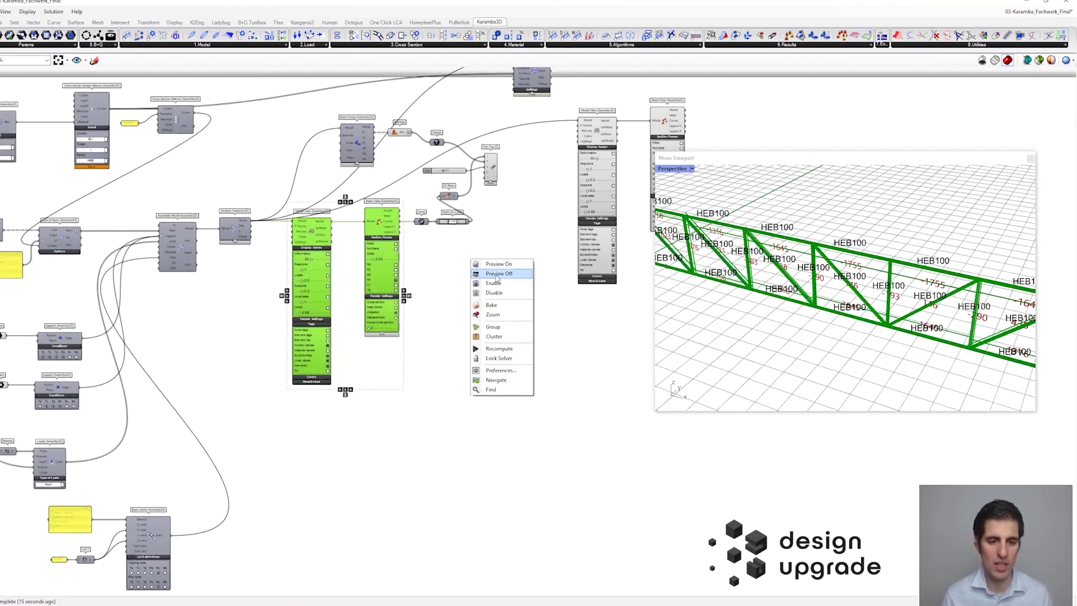
left_click(495, 275)
Place Optimize Cross Section in front of the copied Model View and connect its Model output to that view's Model input
right_click_drag(481, 279, 395, 374)
left_click_drag(461, 166, 474, 190)
right_click_drag(479, 173, 403, 177)
left_click_drag(561, 243, 493, 226)
left_click_drag(396, 200, 430, 248)
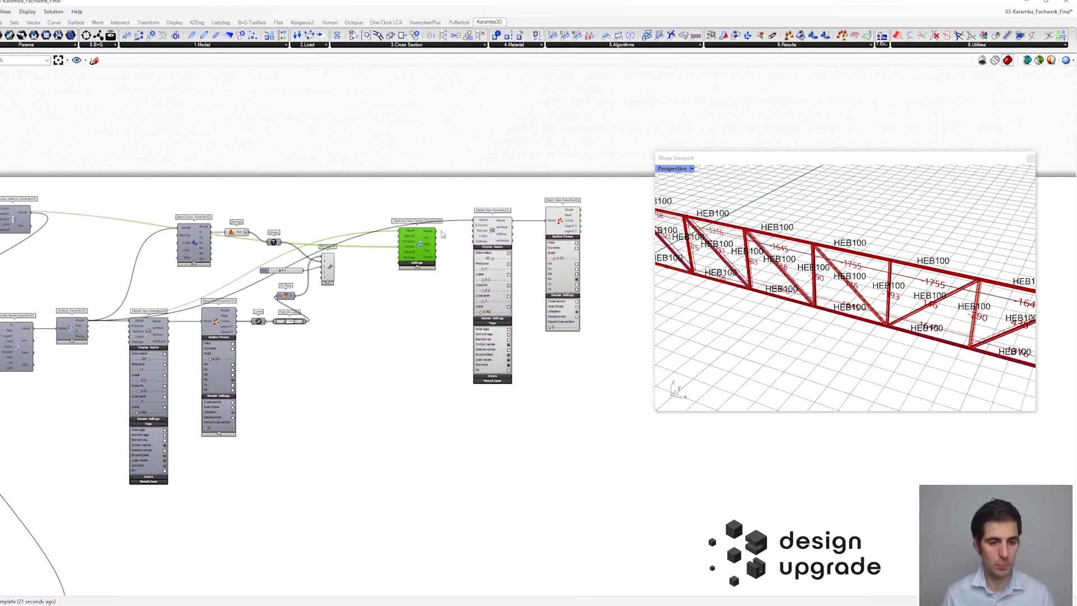
left_click_drag(436, 230, 476, 223)
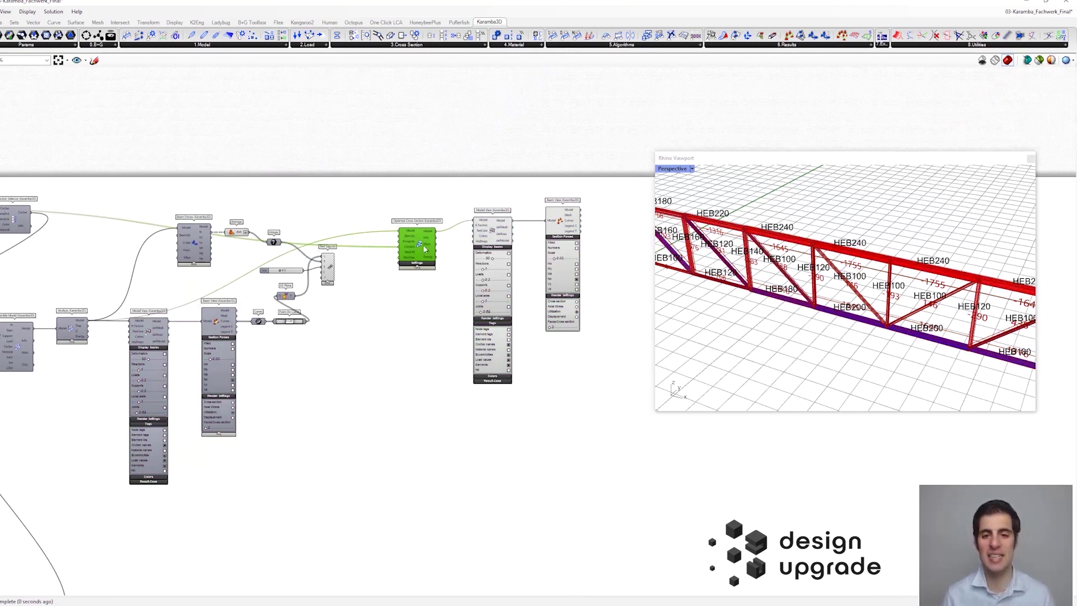
Set the copied Beam View's render setting to Cross section
scroll(424, 250, "up", 2)
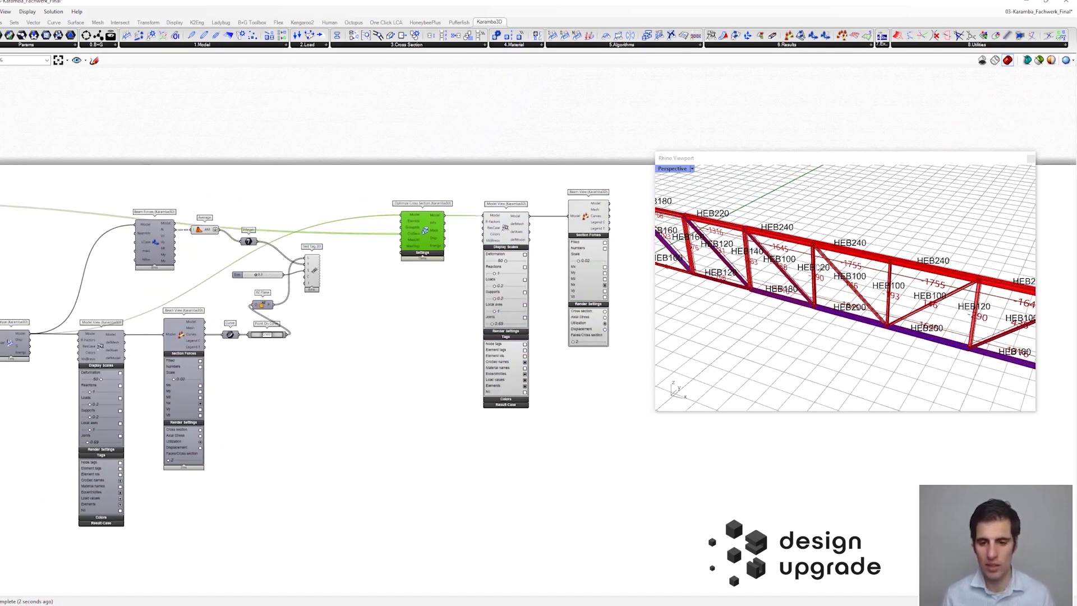
scroll(624, 318, "up", 3)
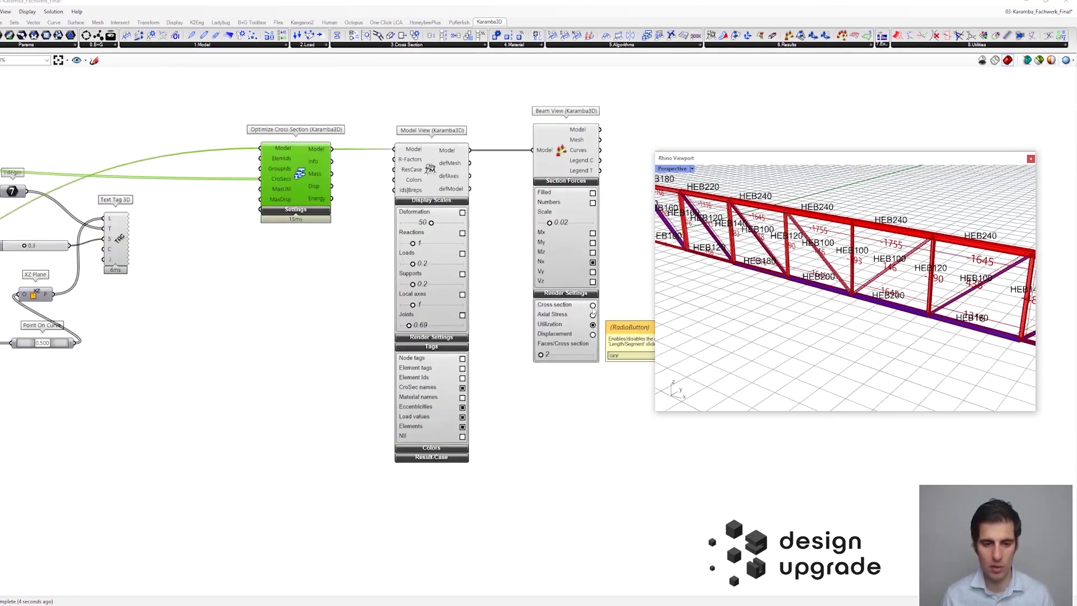
left_click(592, 305)
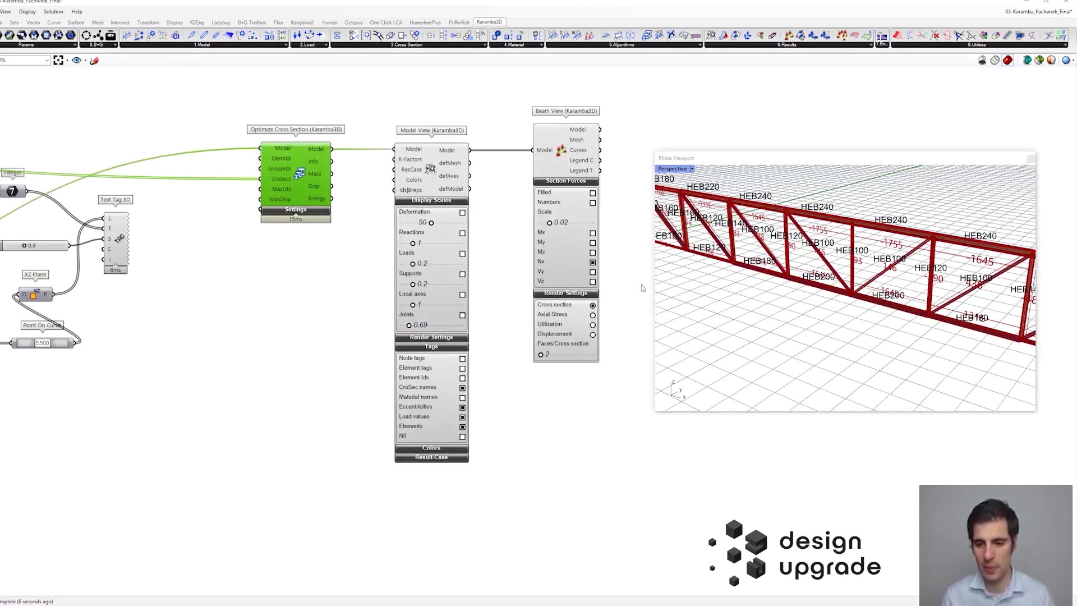
Turn off the Nx section forces in the copied Beam View and hide the Text Tag 3D force labels
scroll(757, 236, "down", 6)
right_click_drag(773, 234, 766, 249)
scroll(766, 250, "up", 3)
scroll(767, 250, "down", 3)
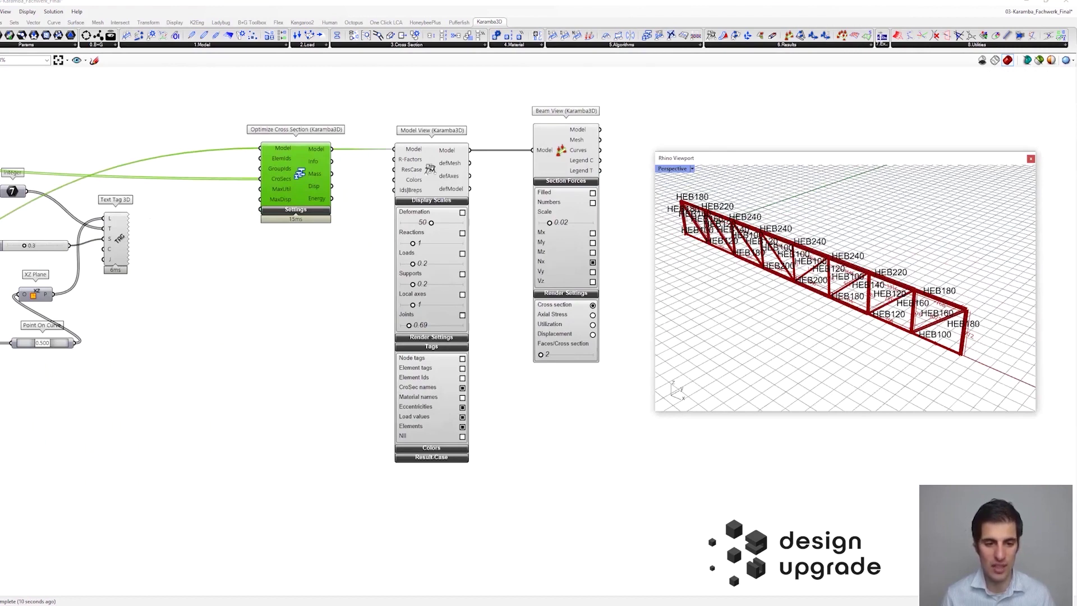
scroll(791, 242, "up", 4)
scroll(569, 209, "up", 1)
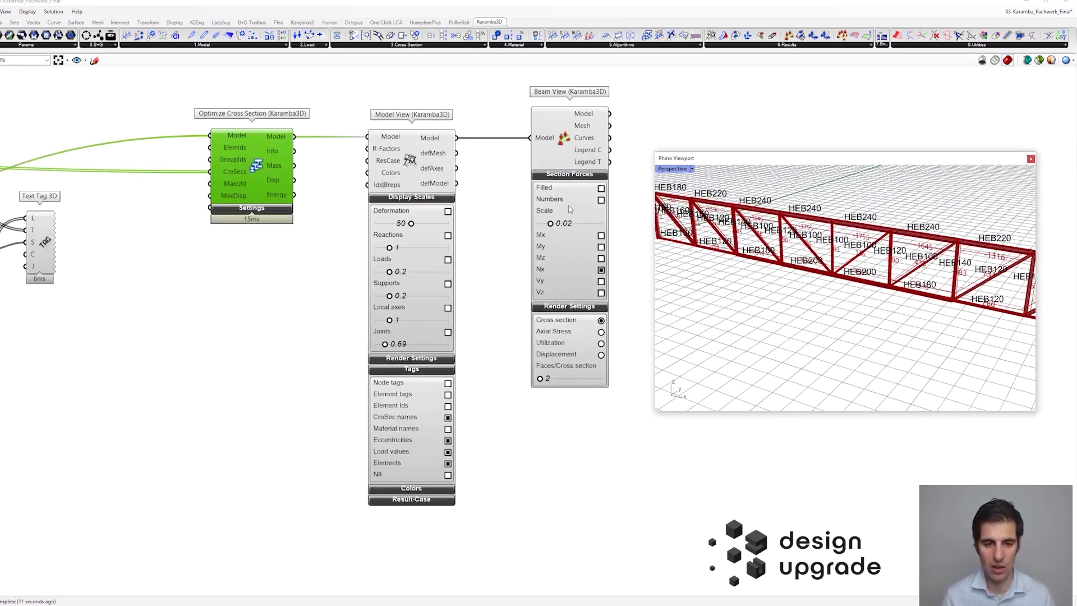
left_click(598, 269)
scroll(497, 262, "down", 1)
right_click_drag(127, 287, 272, 299)
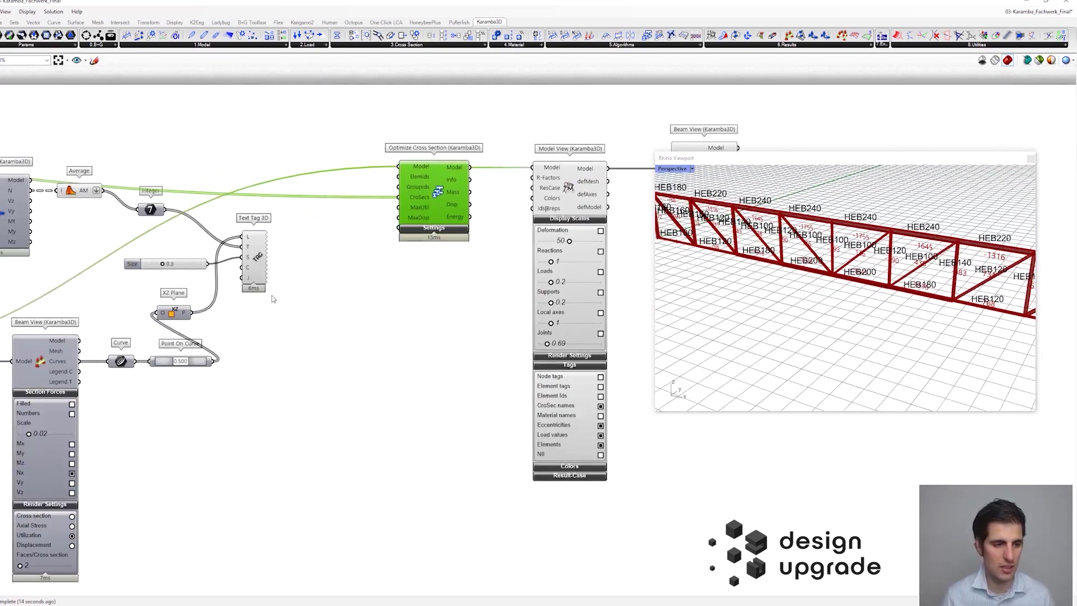
left_click(257, 272)
scroll(314, 302, "up", 1)
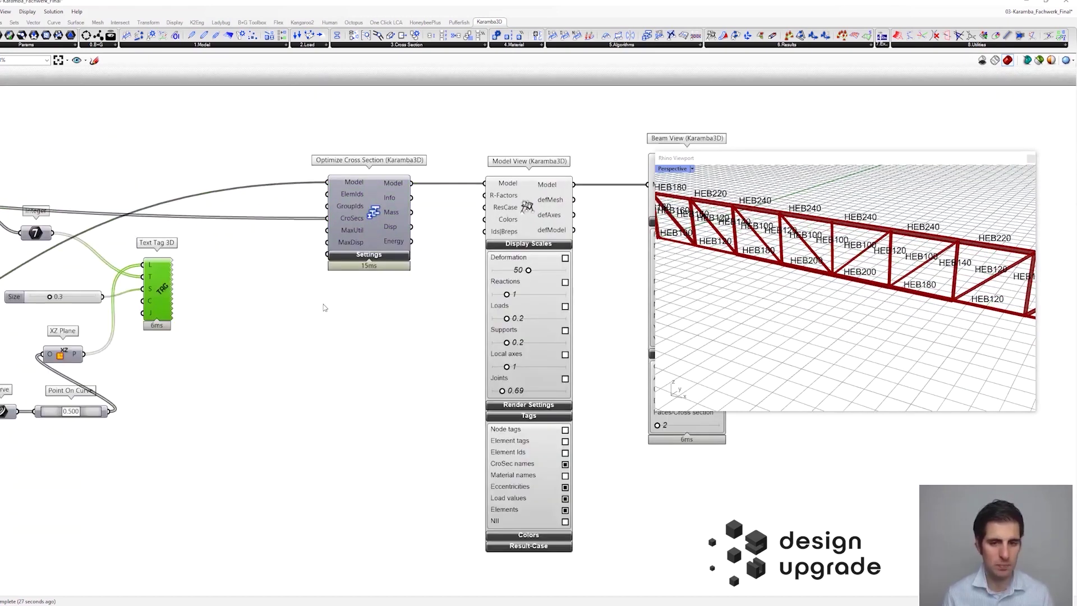
Display Nx section forces with the Filled option in the Beam View of the optimized model
right_click_drag(435, 303, 208, 344)
scroll(830, 280, "up", 2)
right_click_drag(834, 287, 781, 271)
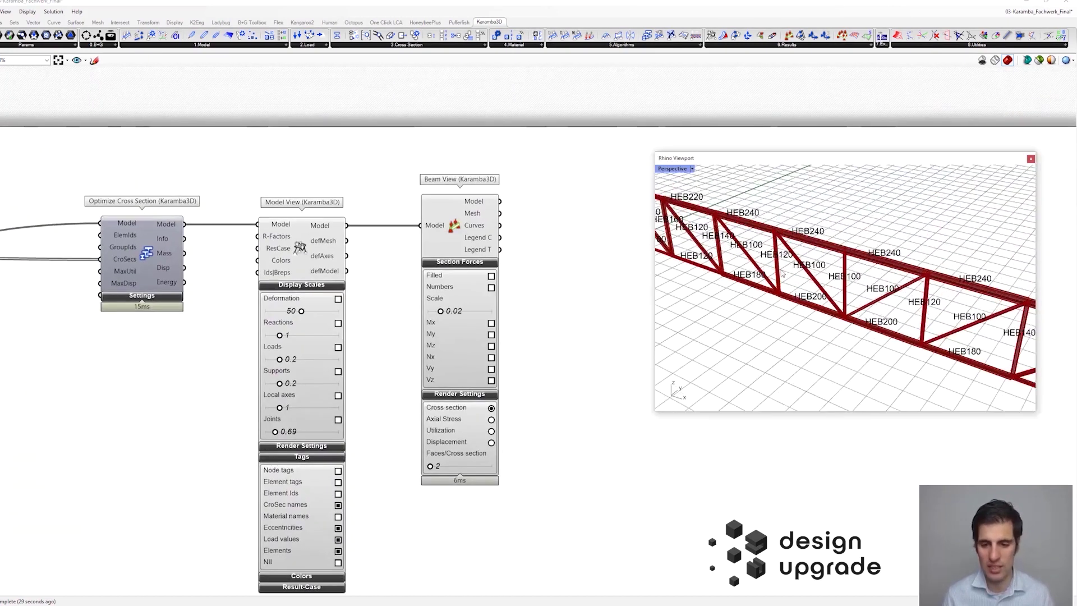
scroll(821, 266, "down", 5)
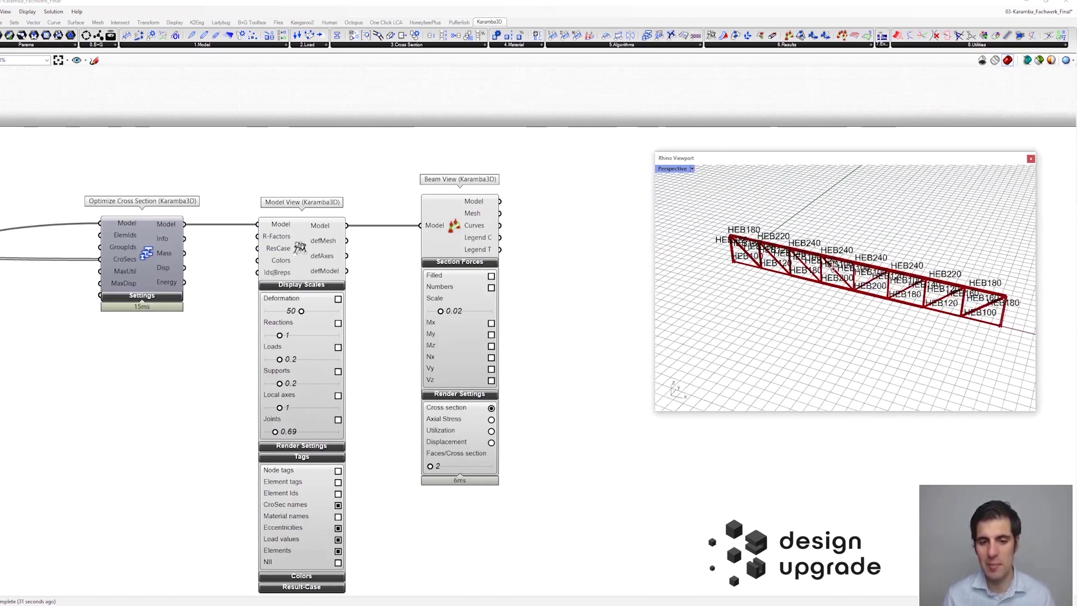
scroll(830, 267, "up", 3)
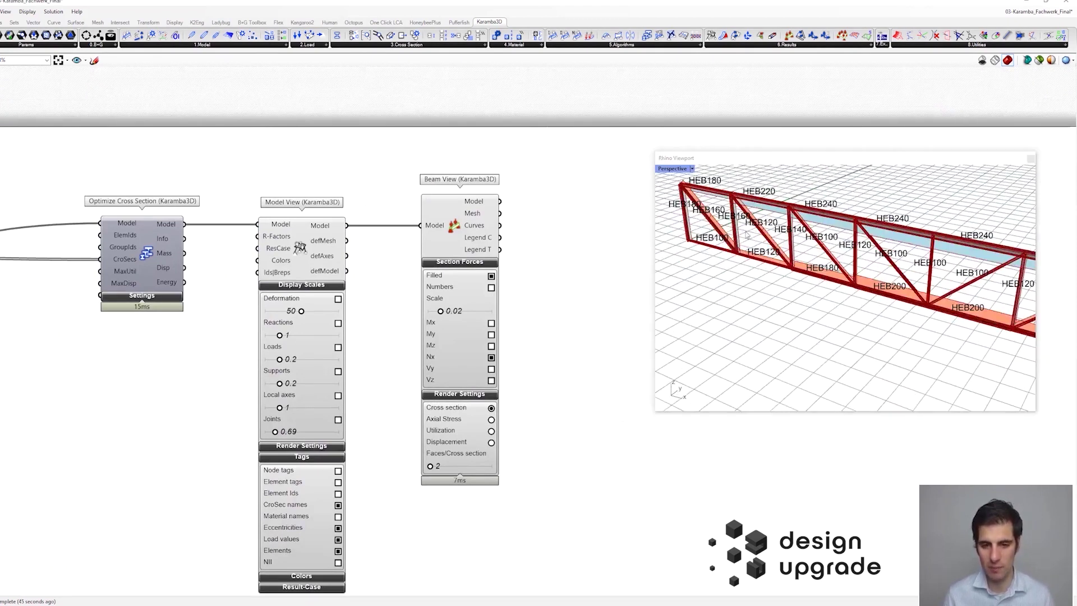
scroll(747, 235, "up", 4)
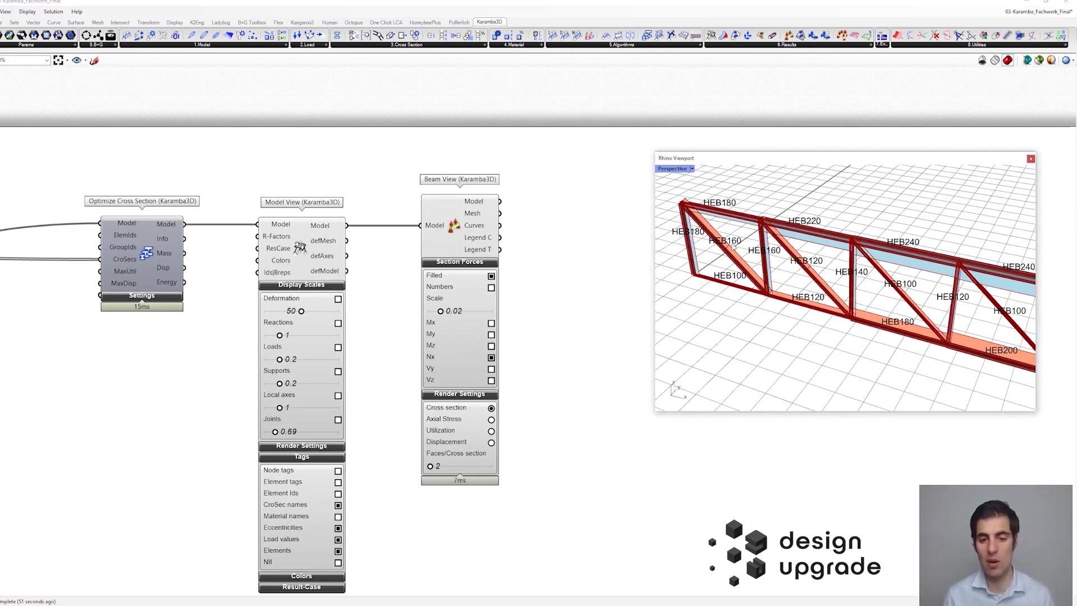
Examine the optimized HEB cross-section names against the Nx force diagrams along the truss chords and diagonals
scroll(733, 247, "down", 3)
right_click_drag(885, 301, 810, 284, "shift")
scroll(828, 265, "down", 1)
scroll(813, 272, "up", 1)
scroll(812, 273, "down", 1)
scroll(811, 273, "up", 1)
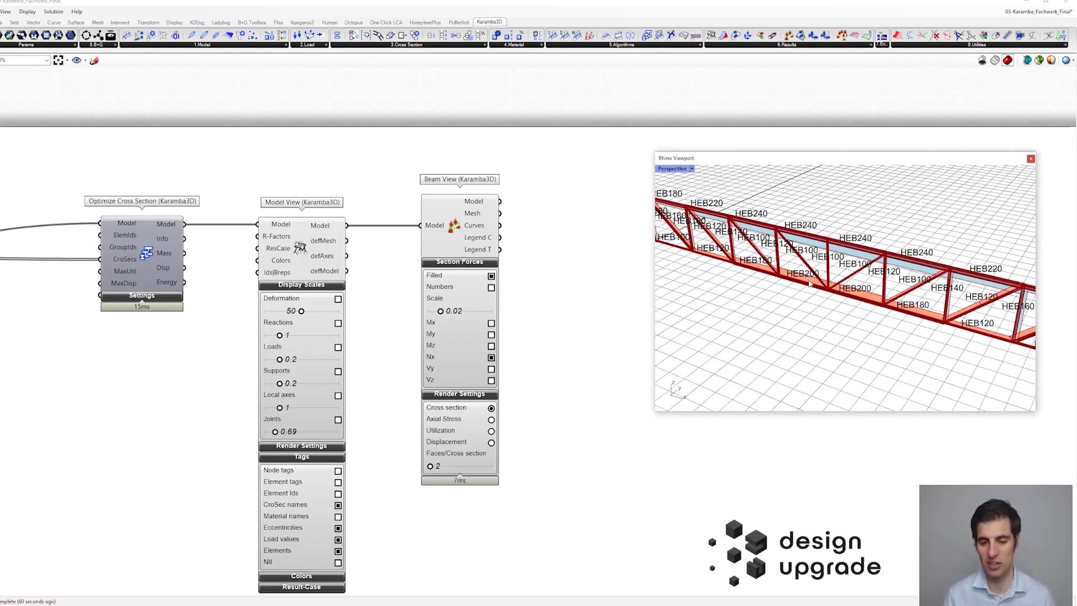
right_click_drag(798, 260, 803, 264)
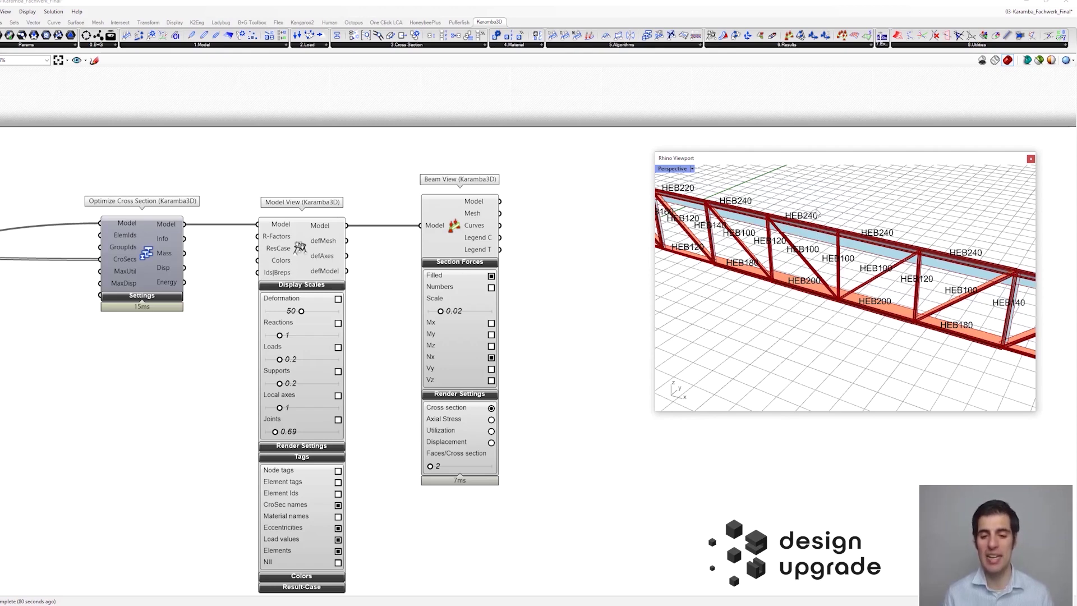
scroll(819, 214, "down", 5)
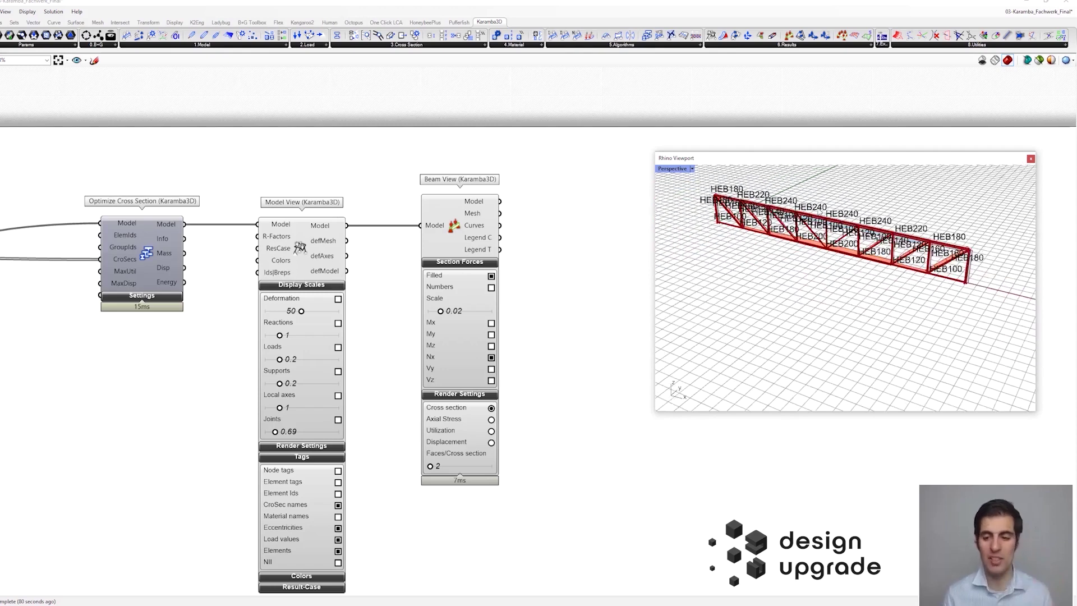
scroll(819, 212, "up", 4)
scroll(819, 212, "down", 1)
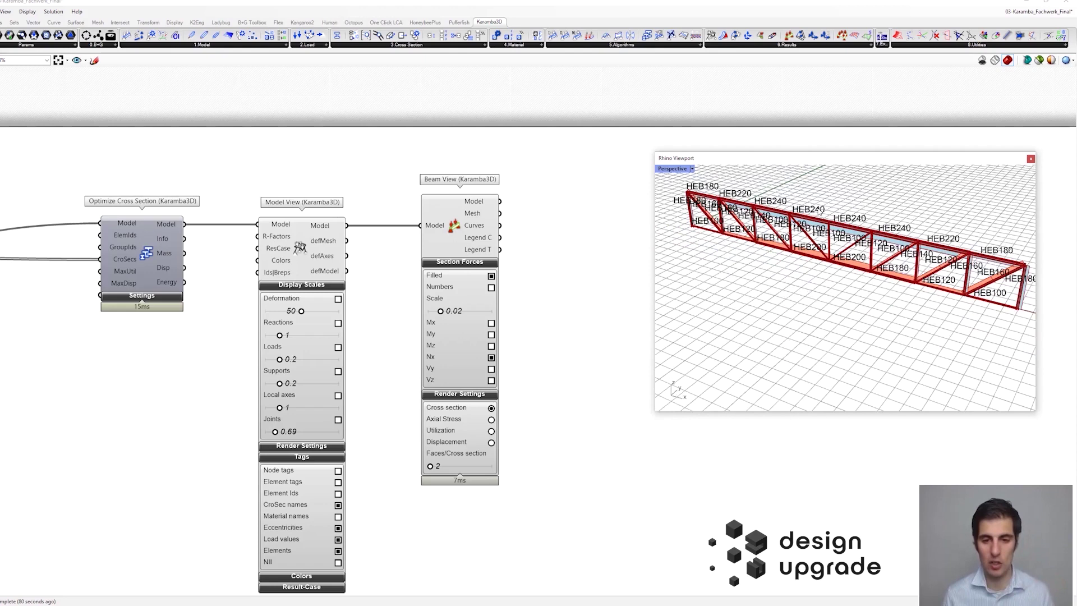
mouse_move(822, 254)
right_mouse_down()
mouse_move(827, 244)
mouse_move(814, 261)
right_mouse_up()
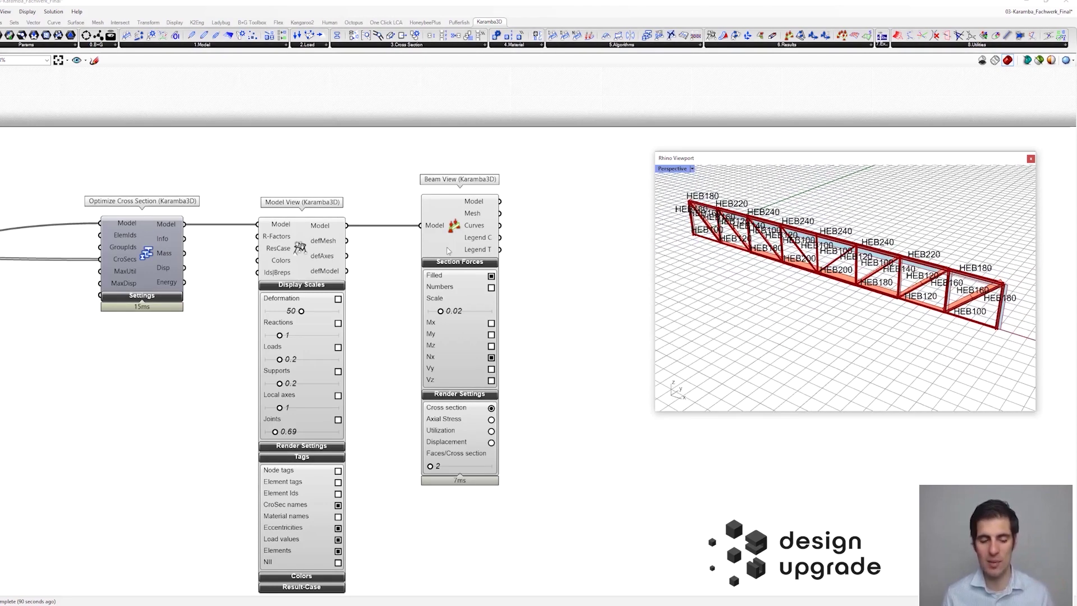
Expand the Settings of Optimize Cross Section and inspect the ULSIter input
right_click_drag(179, 367, 370, 363)
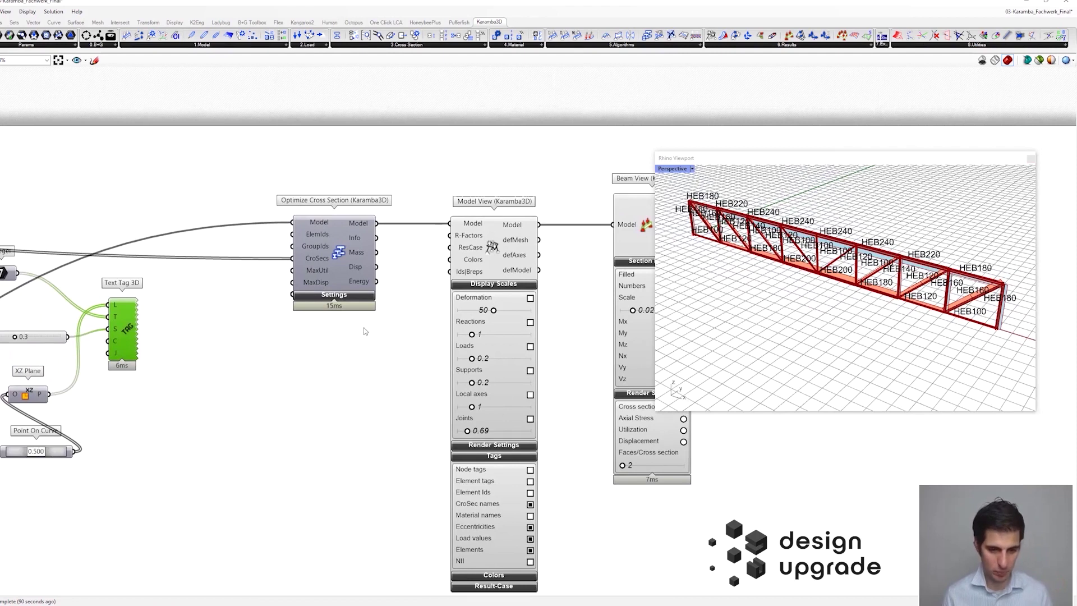
left_click(320, 297)
scroll(329, 314, "up", 3)
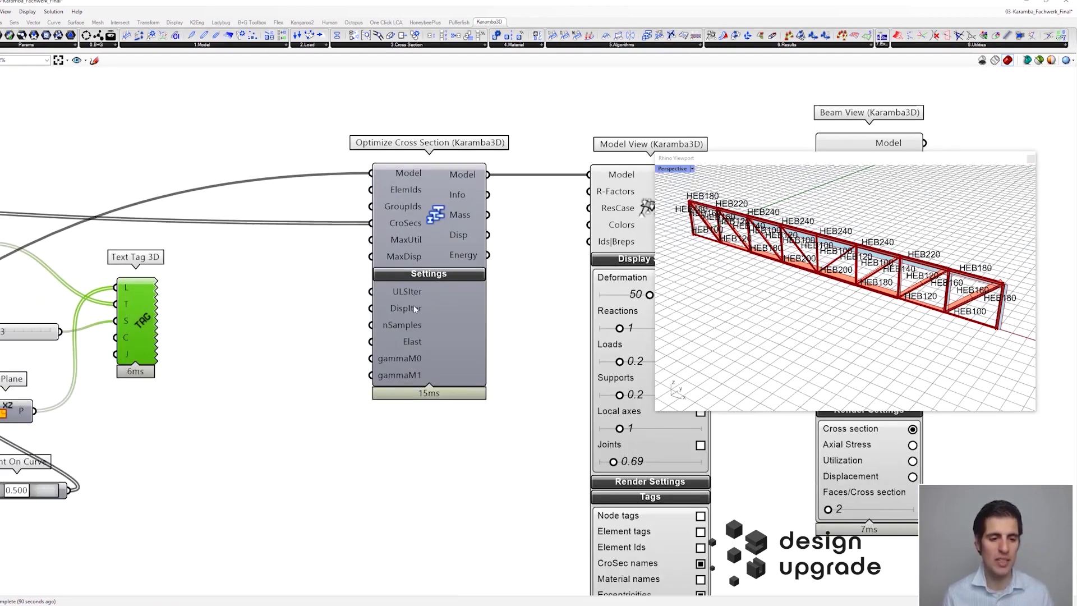
mouse_move(412, 295)
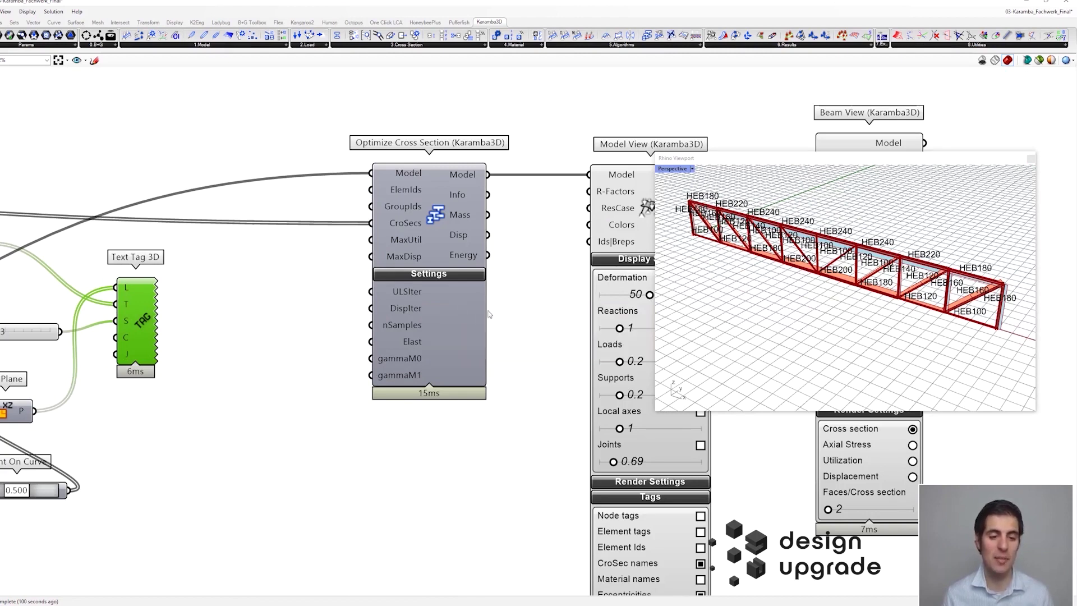
right_click_drag(492, 310, 465, 307)
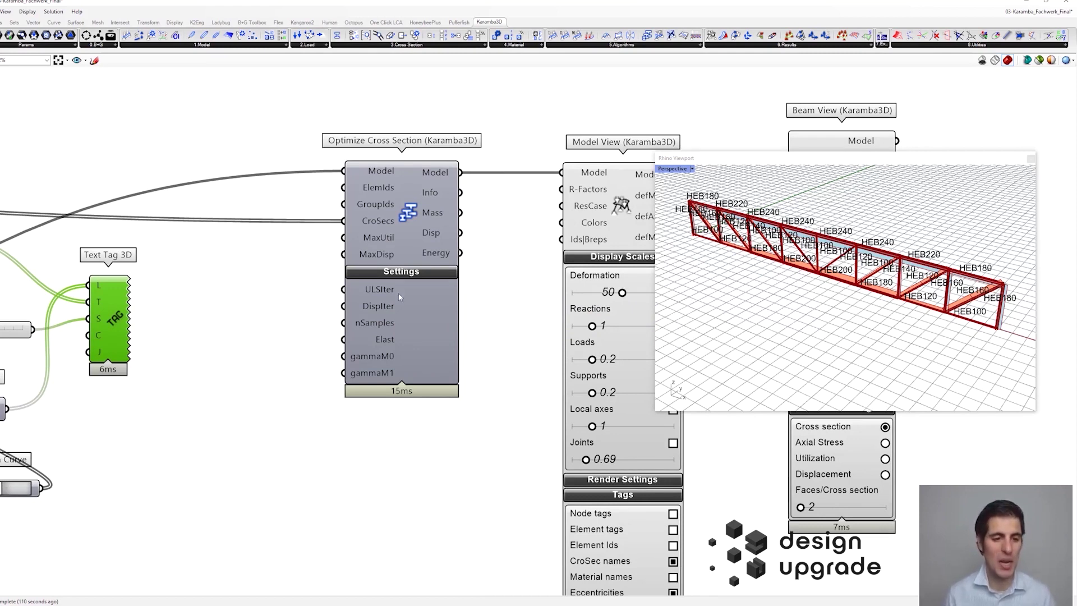
Add a panel with the value 1 and connect it to the ULSIter input of Optimize Cross Section
double_click(276, 294)
type("\"1")
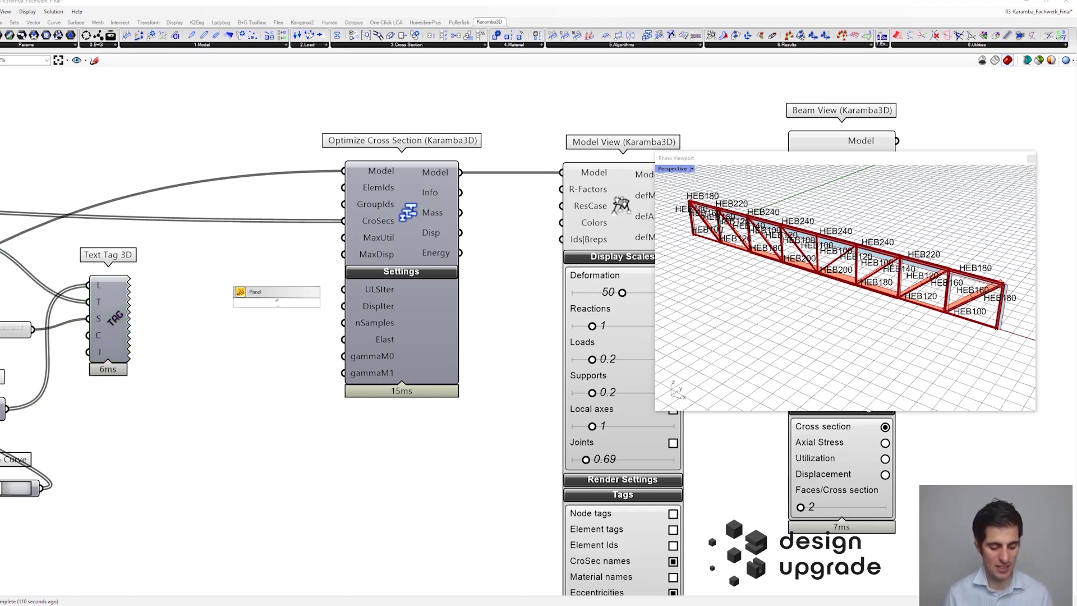
key("Return")
left_click_drag(291, 302, 344, 290)
left_click_drag(277, 305, 299, 296)
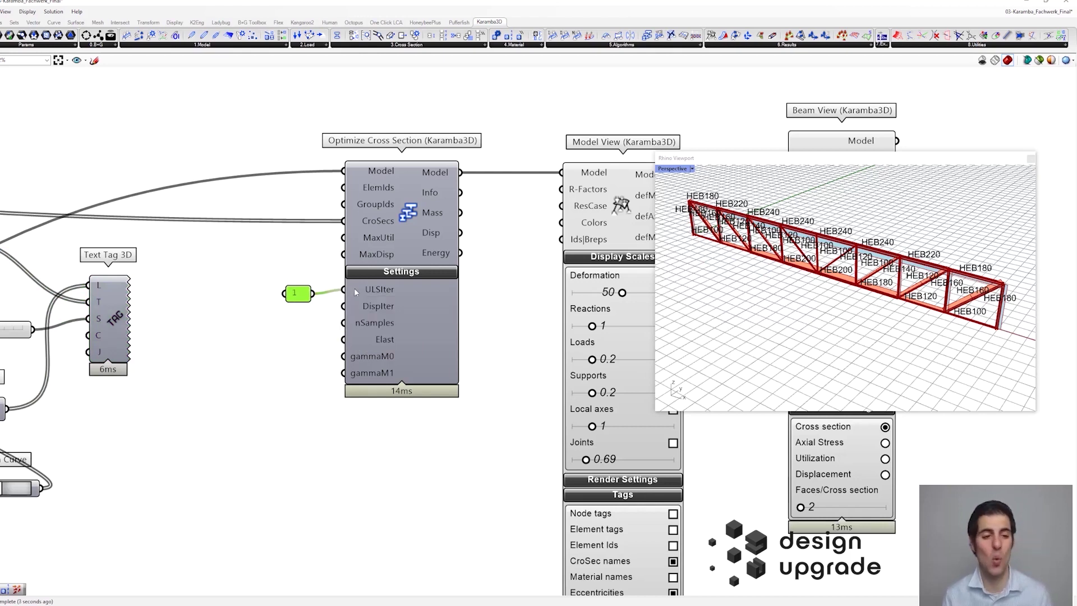
scroll(387, 378, "up", 1)
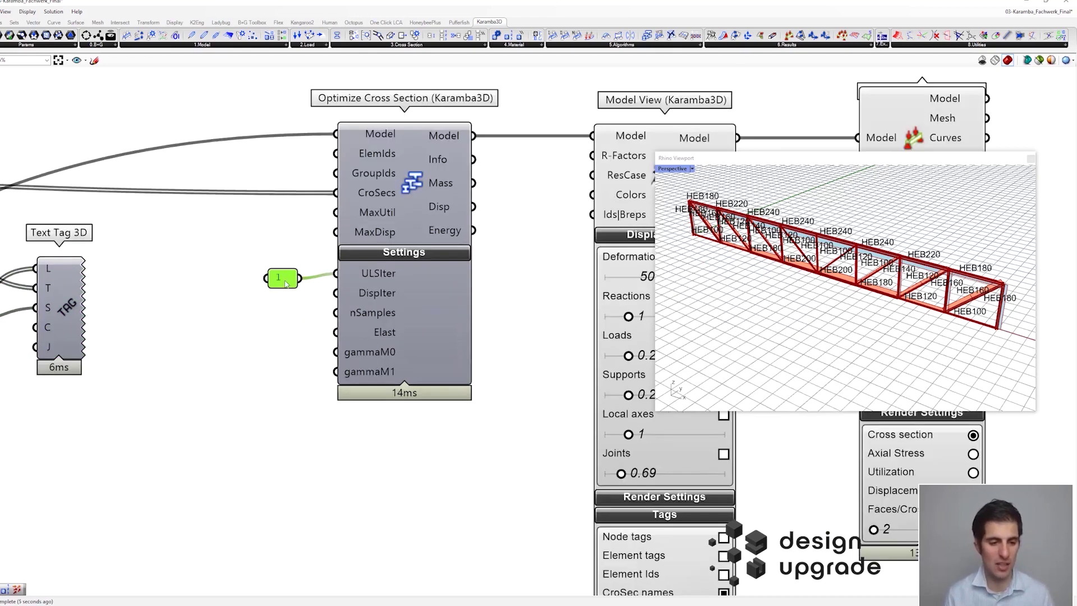
scroll(383, 377, "down", 2)
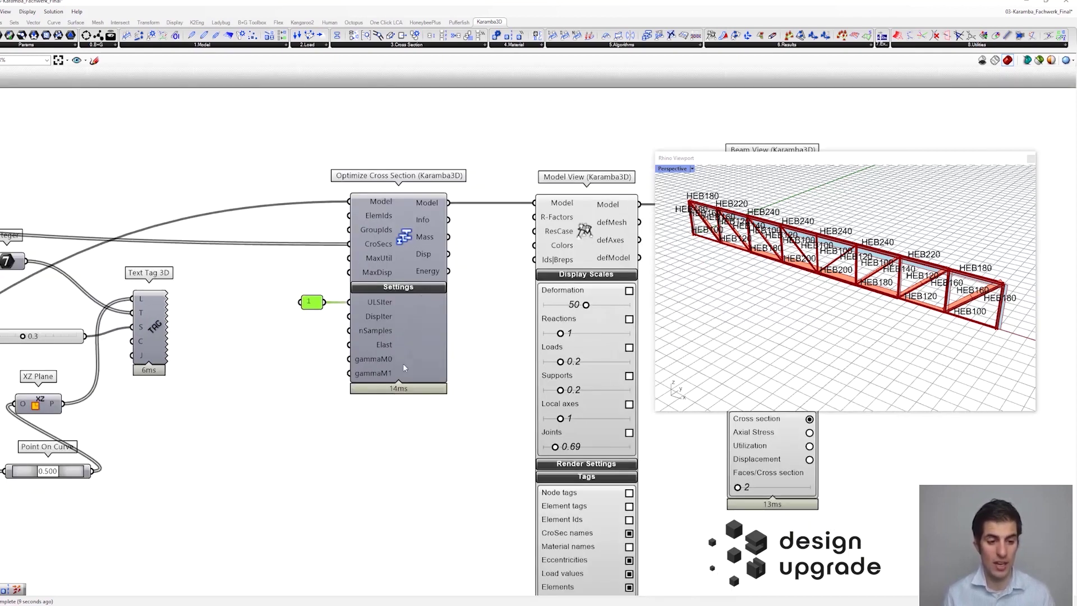
Add a panel with the value 1.1 and connect it to the gammaM1 input of Optimize Cross Section
double_click(300, 380)
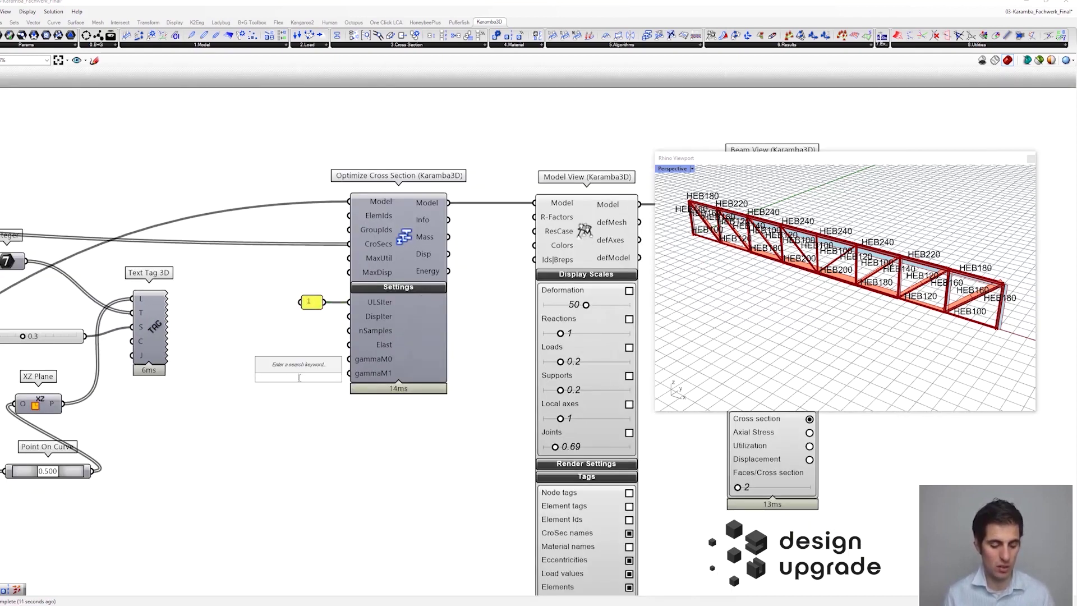
type("\"1.1")
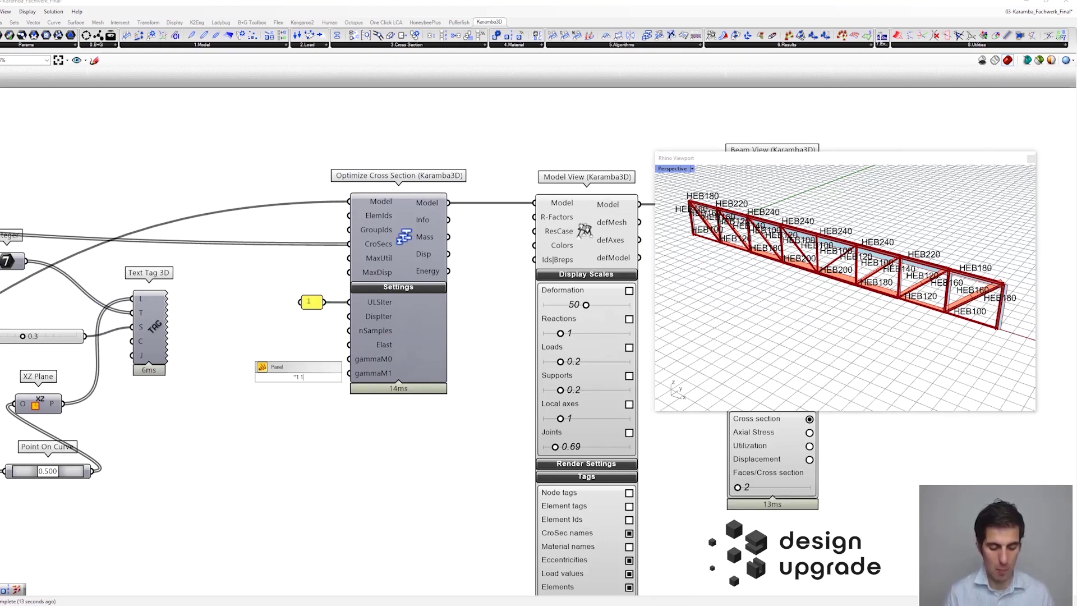
key("Return")
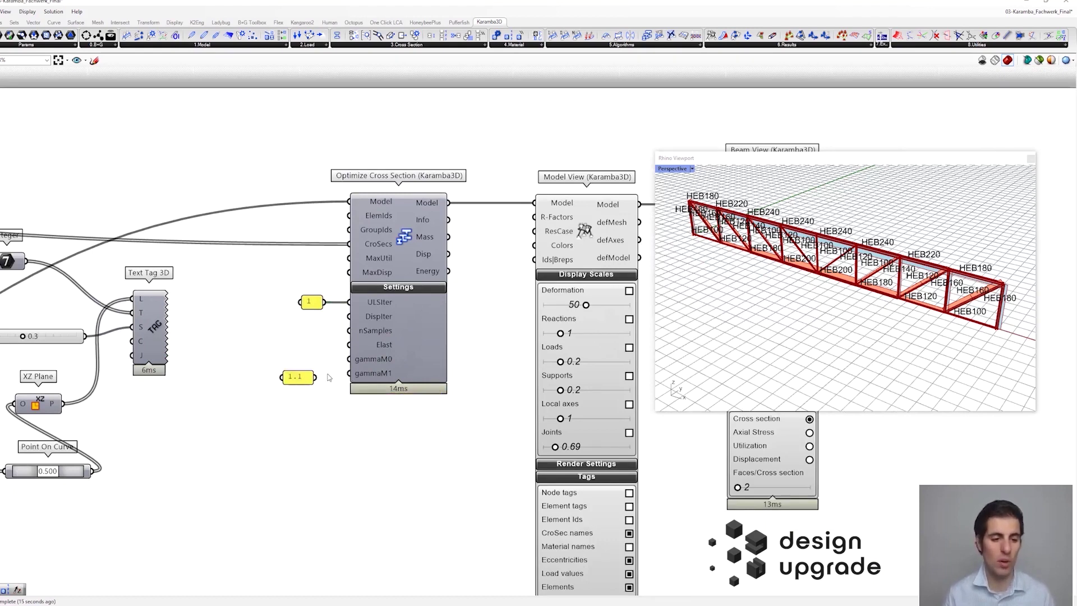
mouse_move(317, 380)
left_mouse_down()
mouse_move(349, 373)
mouse_move(309, 371)
mouse_move(319, 367)
left_mouse_up()
left_click(471, 254)
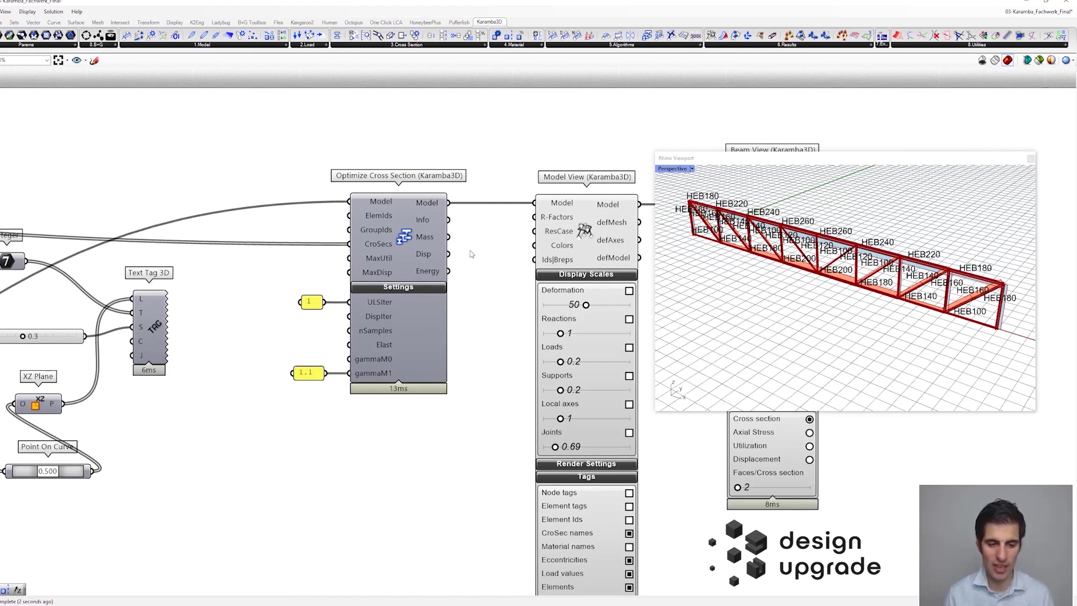
Inspect the Elast input of Optimize Cross Section and examine the optimized HEB profile names along the truss
mouse_move(385, 346)
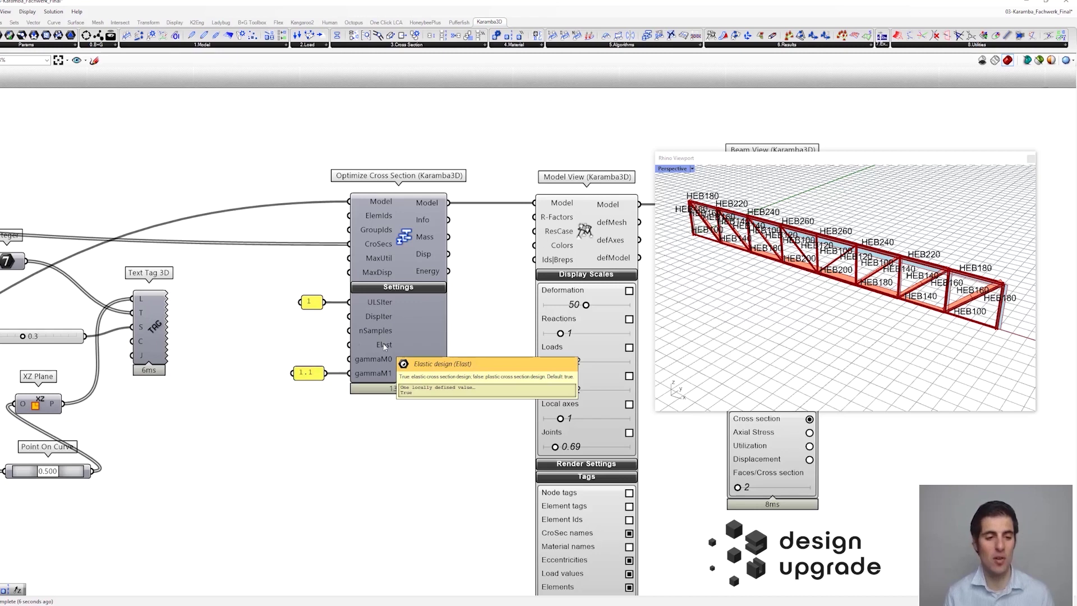
mouse_move(379, 261)
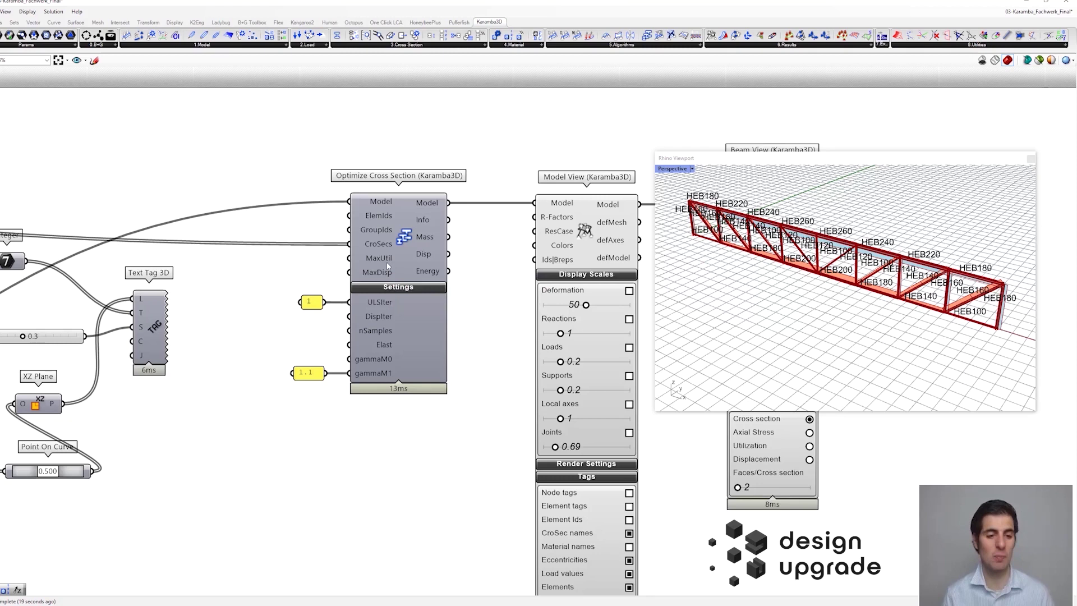
scroll(384, 263, "down", 2)
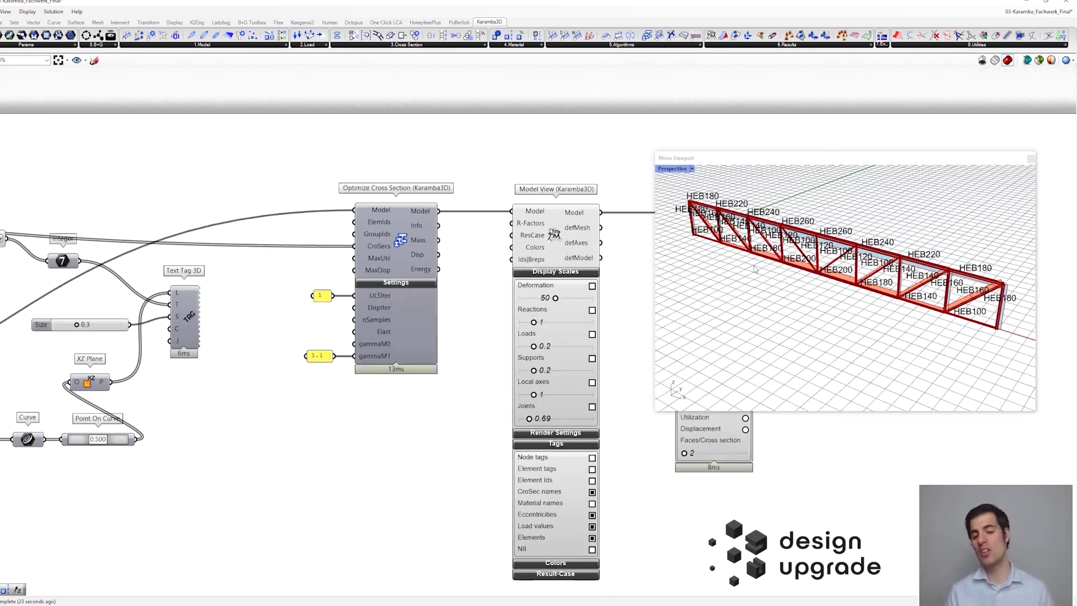
right_click_drag(760, 253, 764, 227)
scroll(764, 226, "up", 2)
scroll(766, 225, "down", 3)
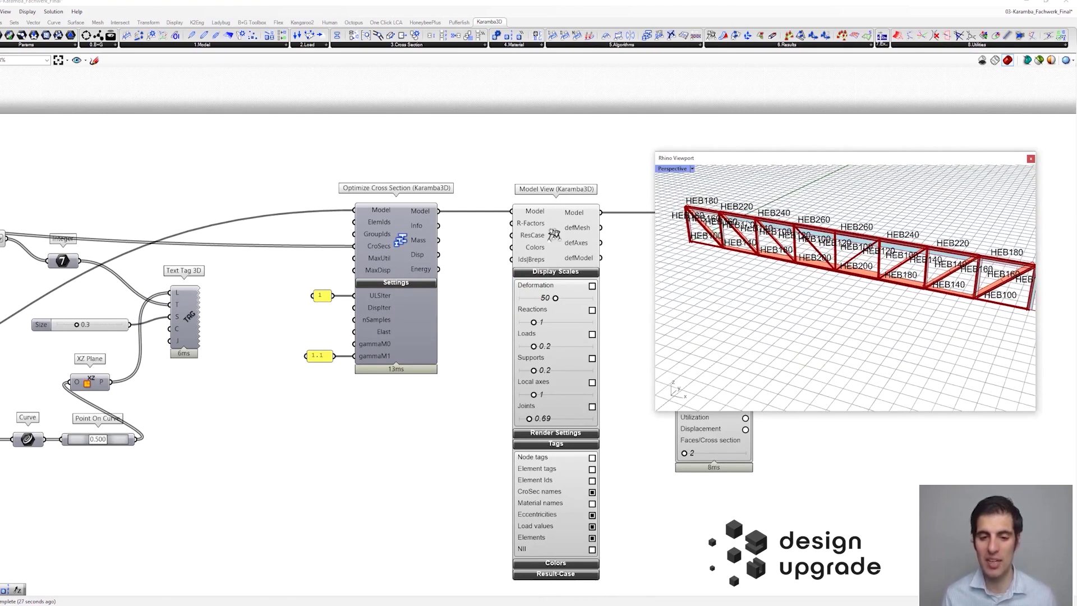
scroll(735, 218, "up", 2)
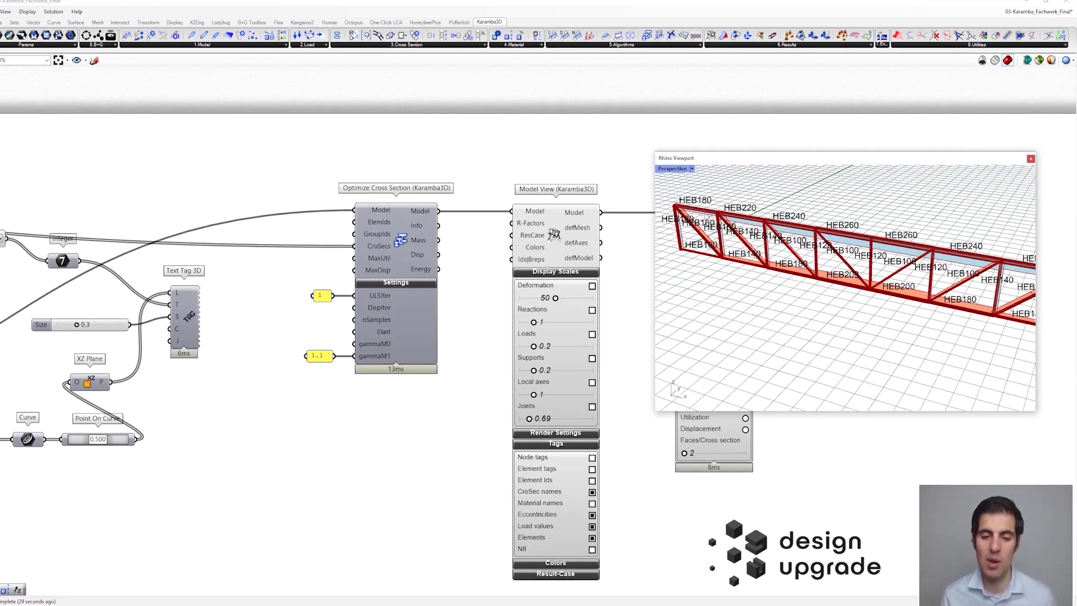
scroll(786, 223, "down", 4)
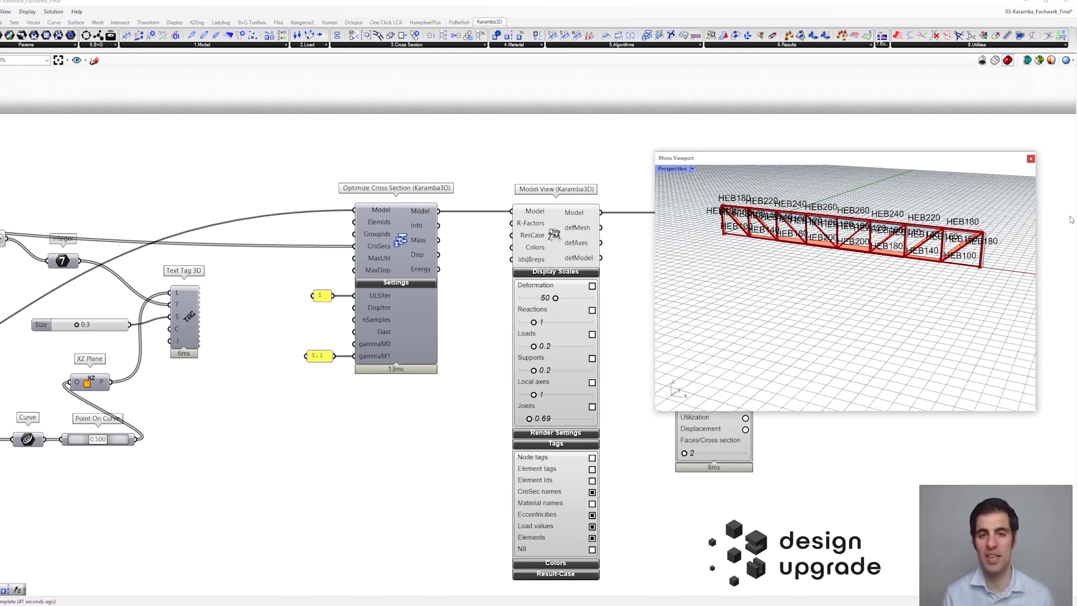
right_click_drag(176, 327, 198, 336)
scroll(779, 178, "up", 2)
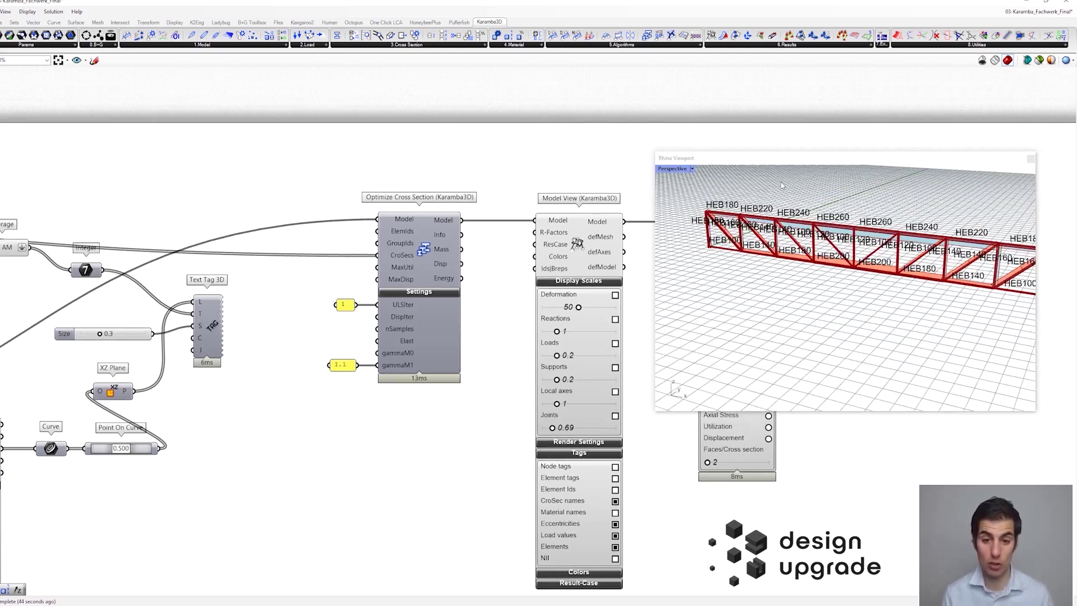
right_click_drag(817, 194, 716, 196)
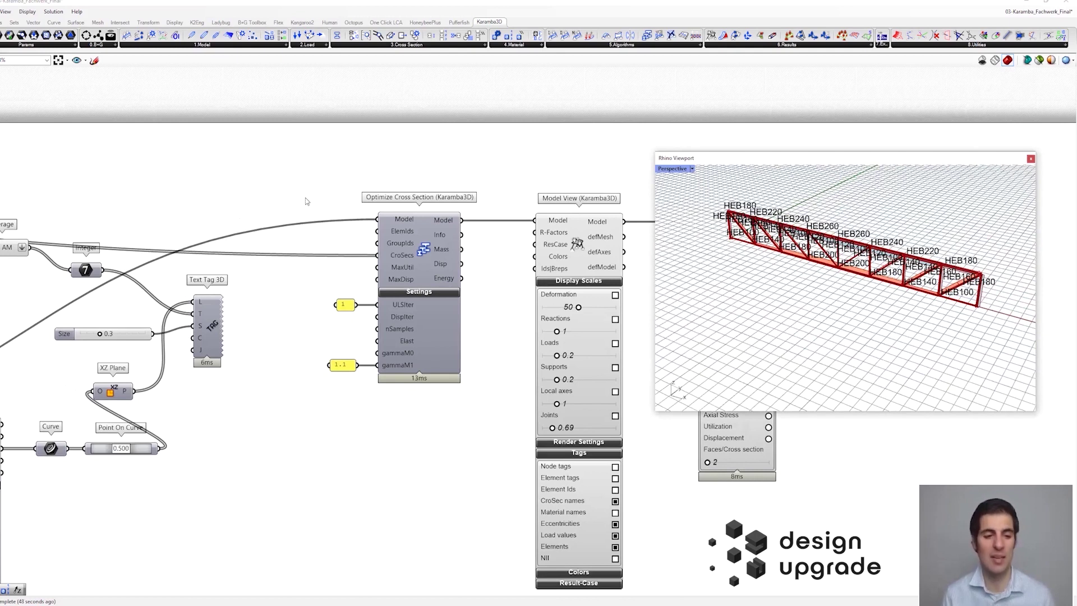
Check the GroupIds input of Optimize Cross Section and add an empty panel near the component
mouse_move(404, 247)
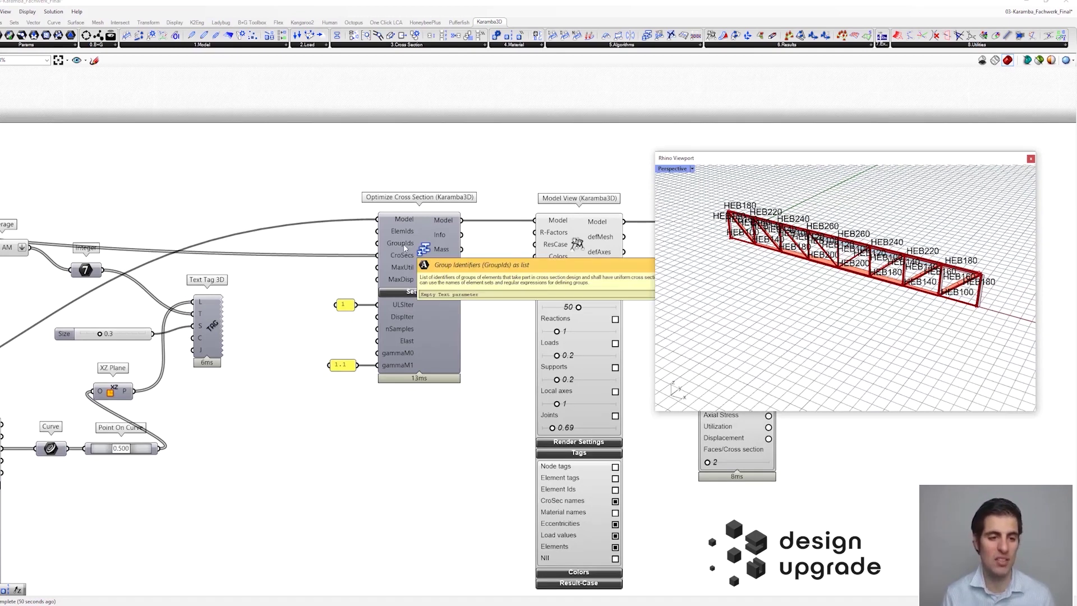
double_click(306, 188)
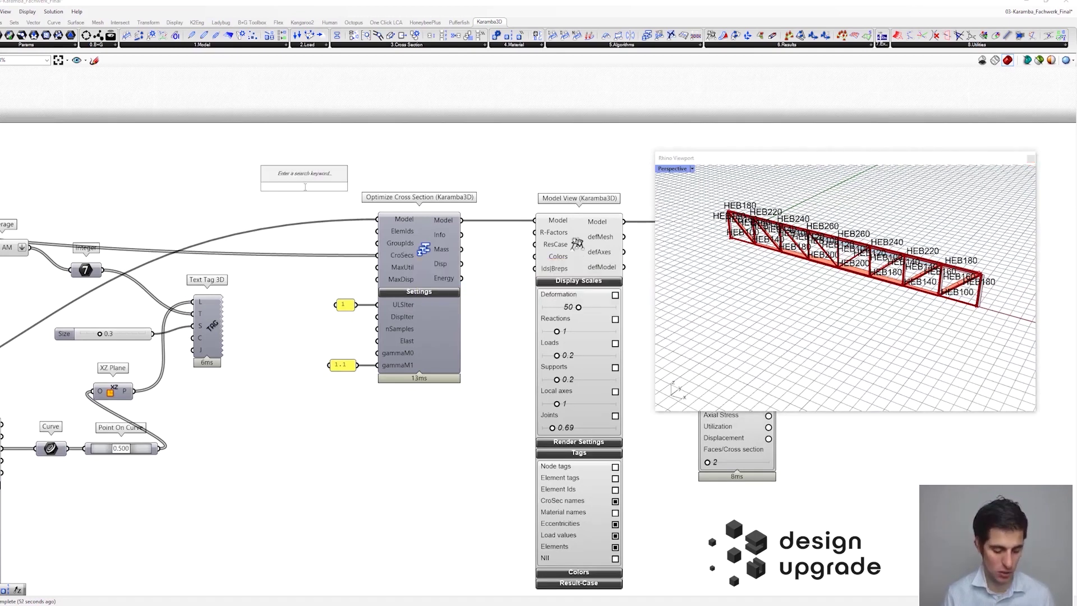
type("//")
key("Return")
Fill the new panel with the beam identifiers Upper Chord and Lower Chord on separate lines, matching the Line to Beam identifiers
scroll(305, 188, "down", 3)
right_click_drag(242, 217, 812, 153)
scroll(135, 331, "up", 1)
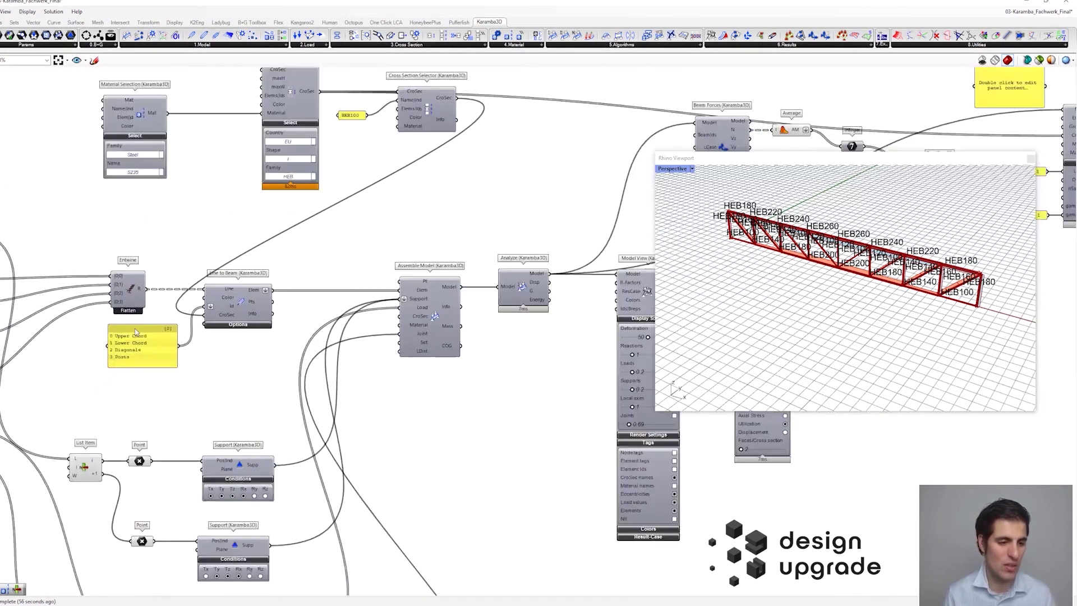
scroll(136, 331, "up", 2)
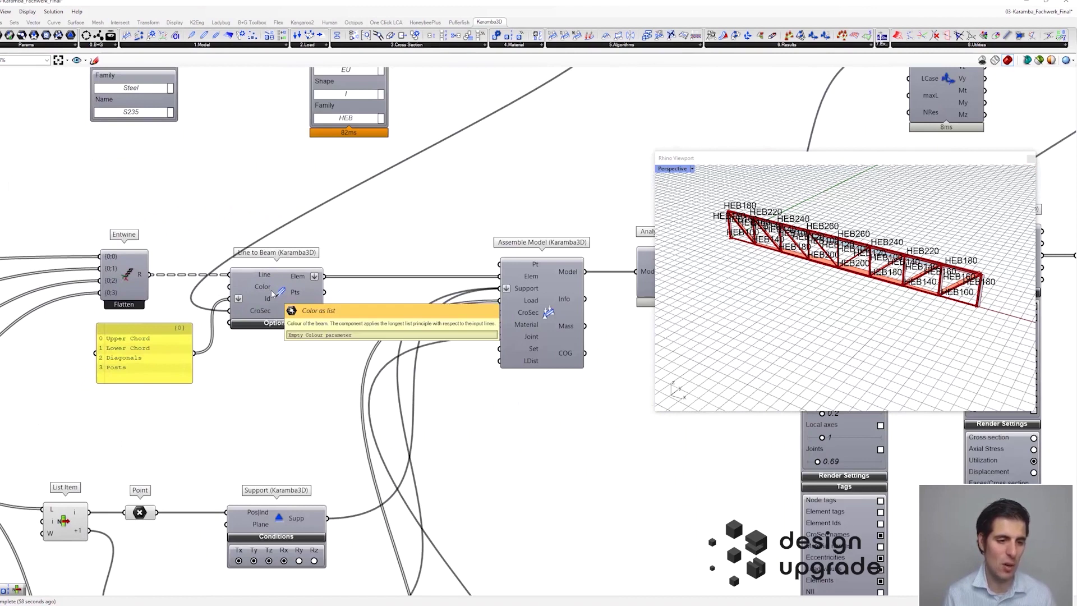
scroll(273, 293, "down", 5)
scroll(479, 216, "up", 5)
double_click(478, 216)
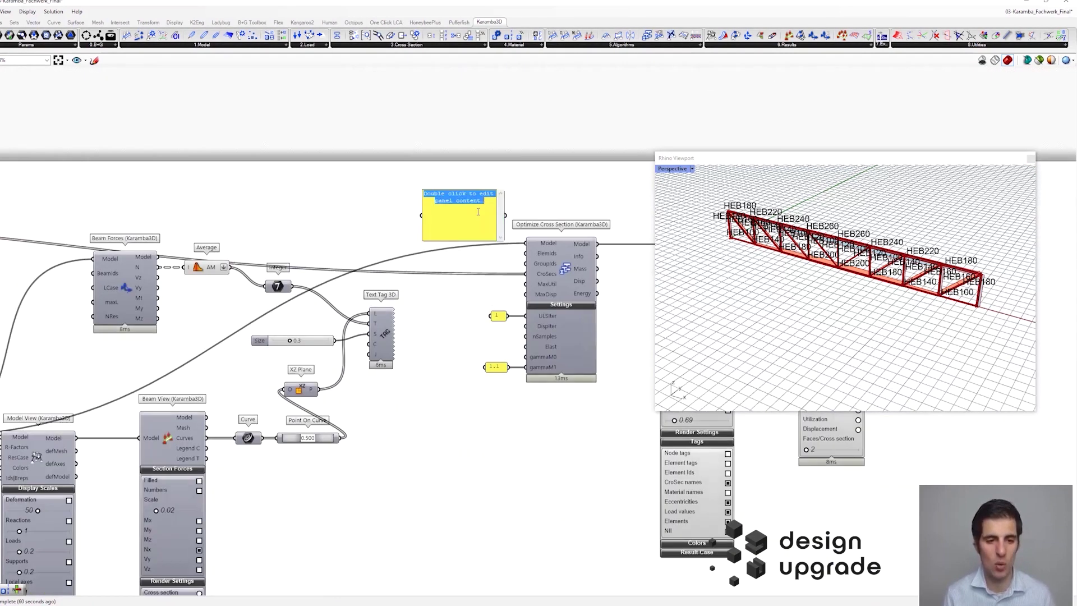
type("Upper ")
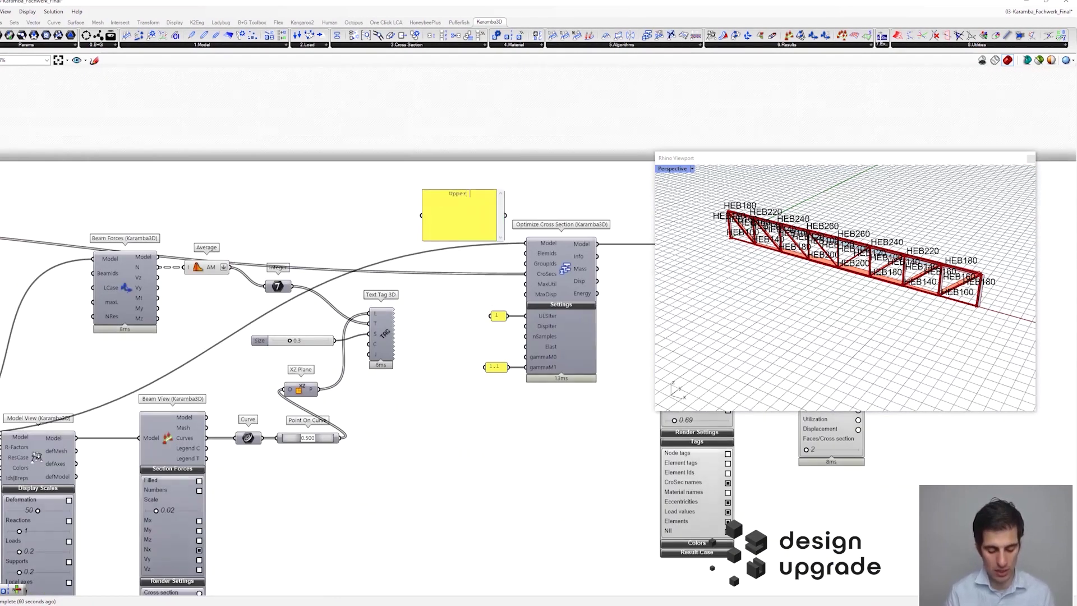
type("Chord")
key("Return")
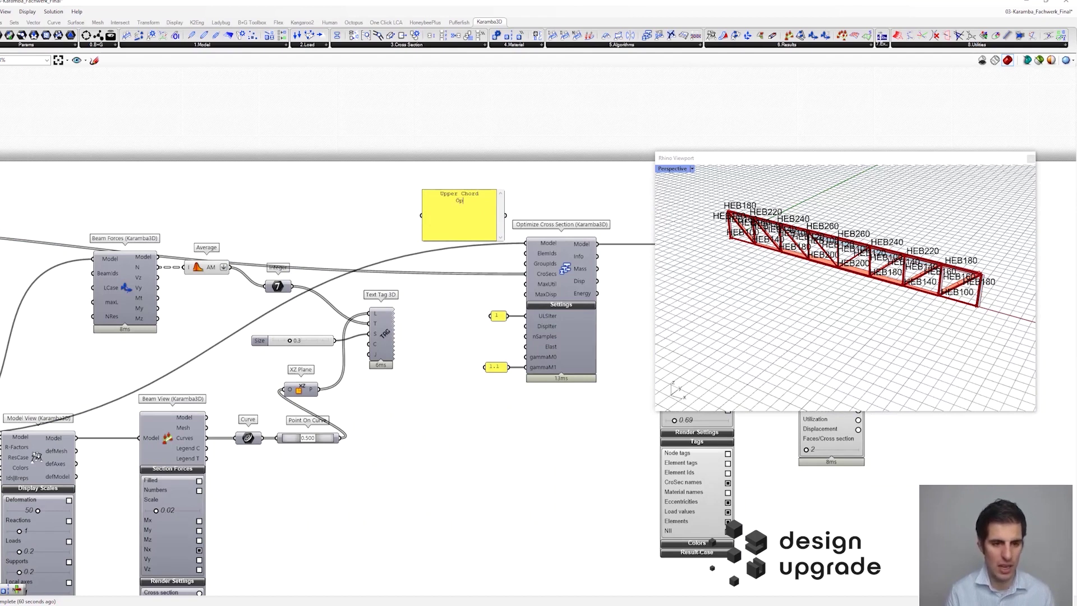
type("Opwer Chord")
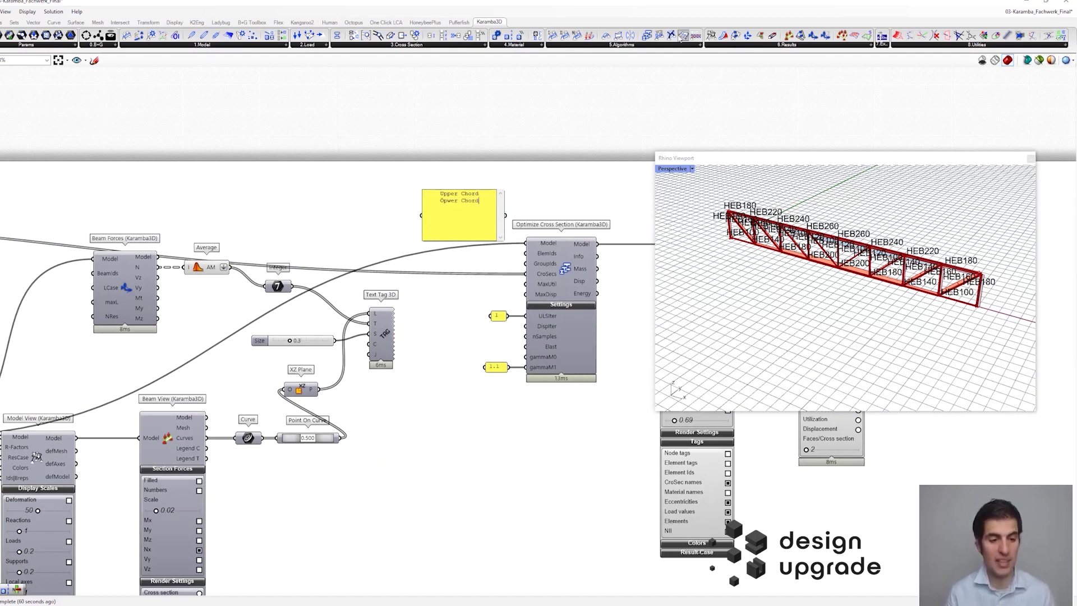
double_click(449, 200)
type("Lower")
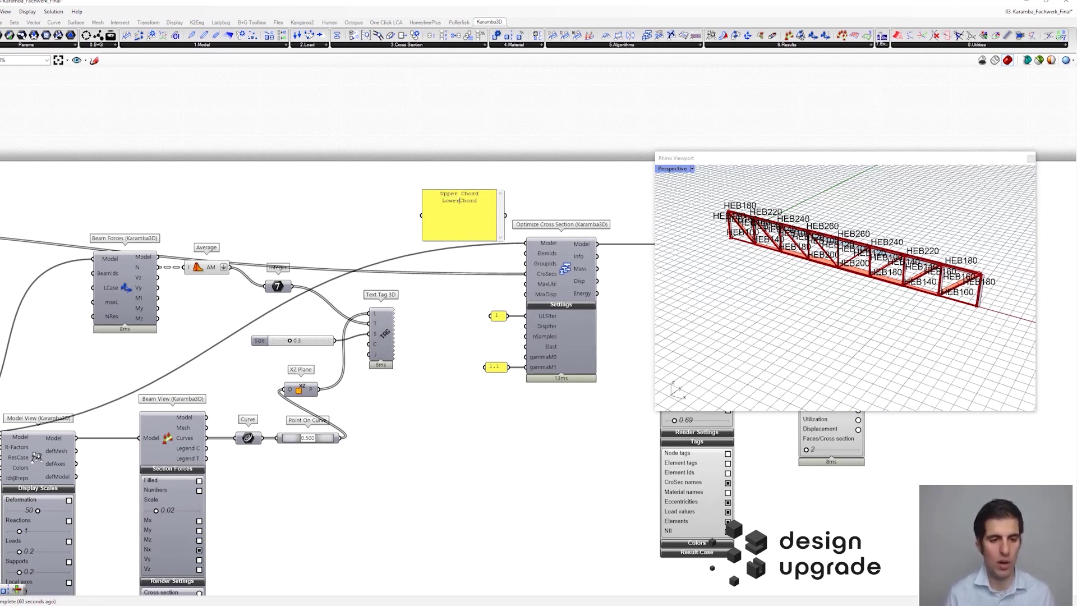
left_click(516, 192)
Turn off Multiline Data for the chord identifiers panel and connect it to the GroupIds input of Optimize Cross Section
right_click(487, 218)
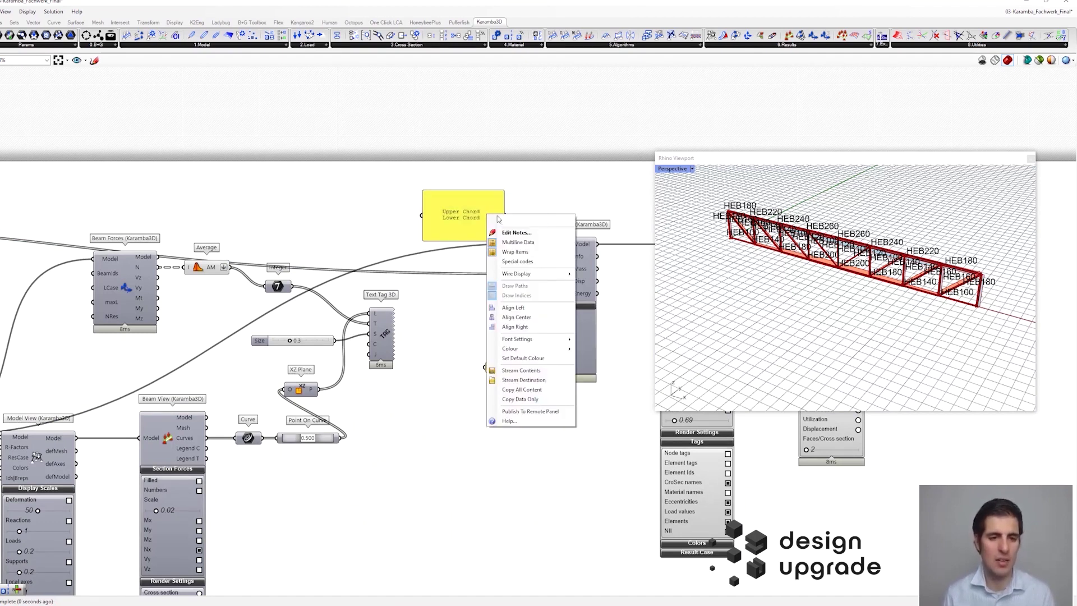
left_click(508, 243)
left_click_drag(506, 217, 524, 266)
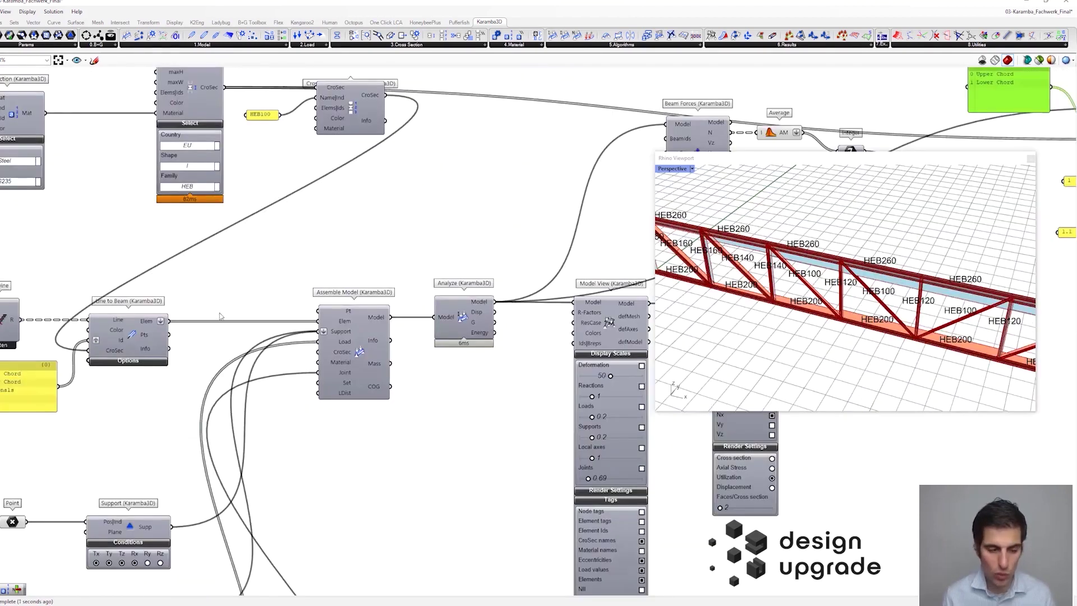
Inspect the Id input of Line to Beam and the identifiers panel that feeds it
scroll(291, 306, "up", 2)
scroll(145, 344, "up", 3)
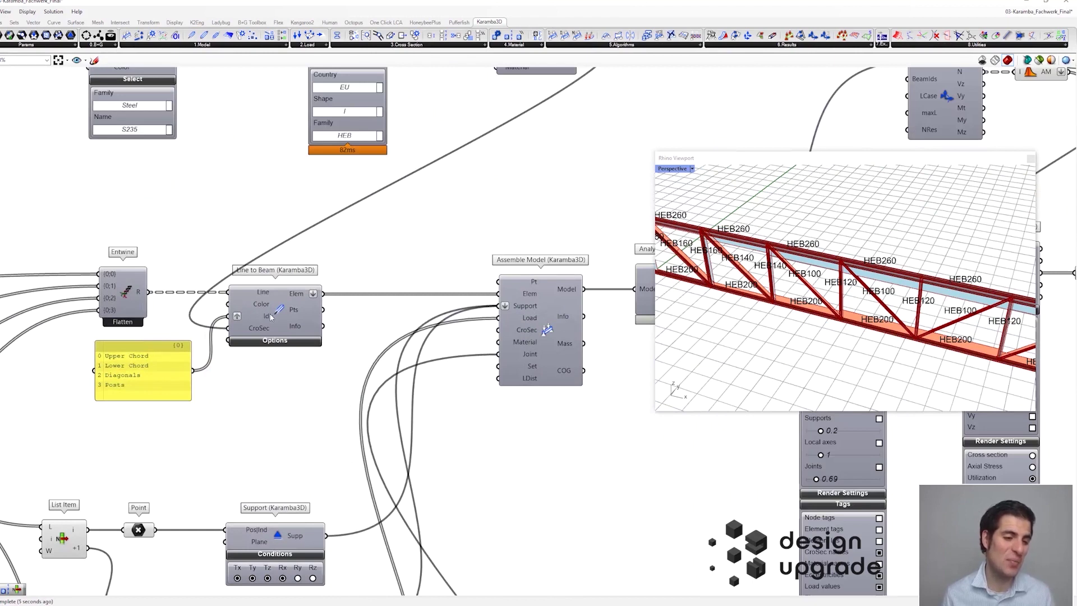
mouse_move(267, 317)
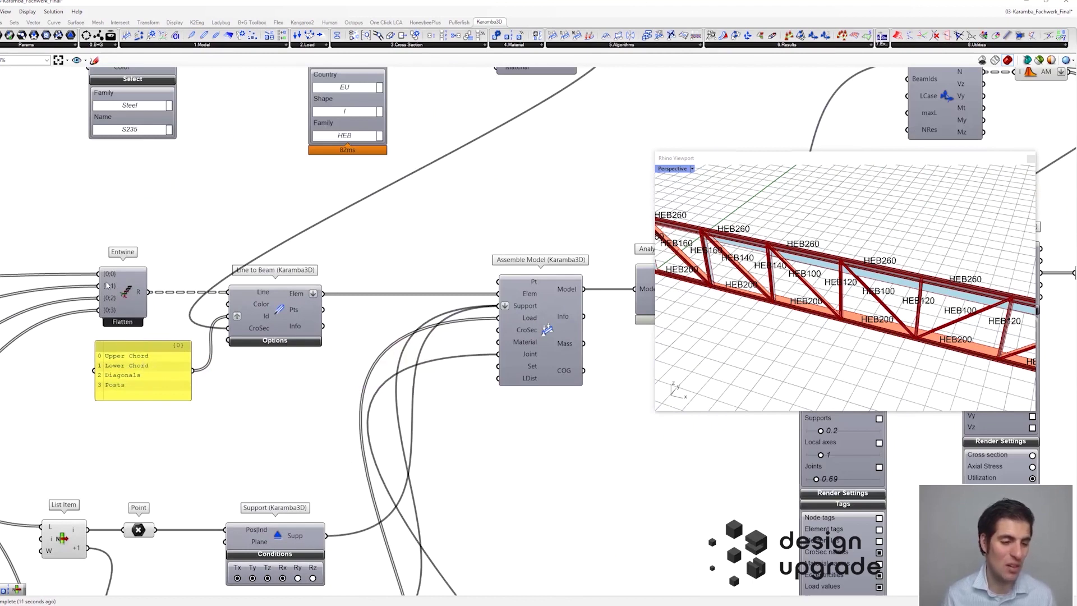
scroll(108, 285, "down", 5)
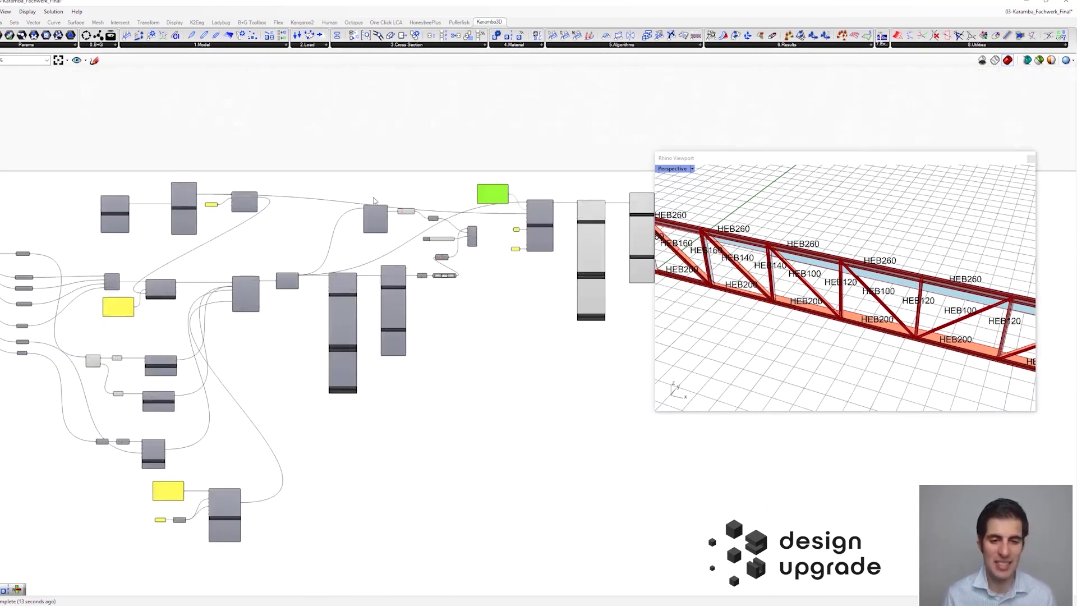
Examine the profile names of the grouped upper and lower chords in the viewport and return to the Line to Beam identifiers
scroll(583, 166, "up", 4)
right_click_drag(569, 198, 551, 197)
scroll(790, 249, "down", 4)
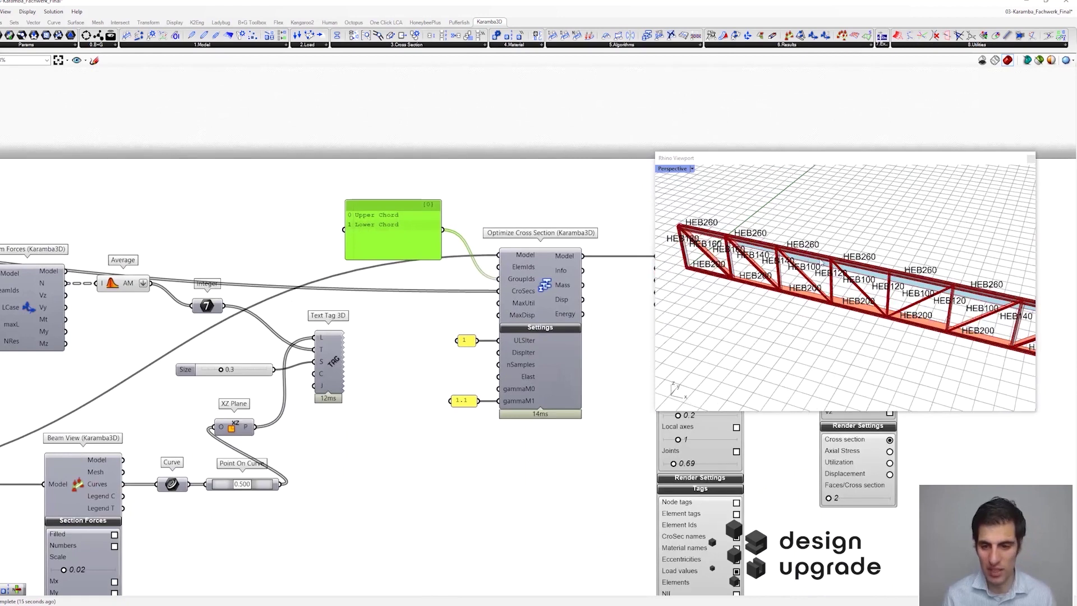
right_click_drag(790, 249, 809, 262)
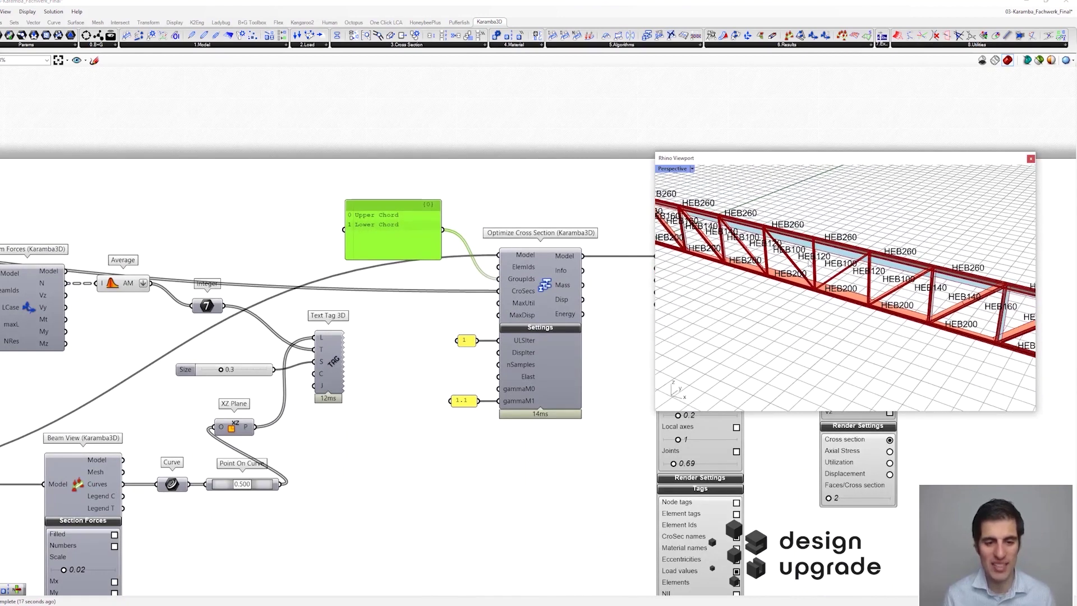
scroll(820, 275, "down", 2)
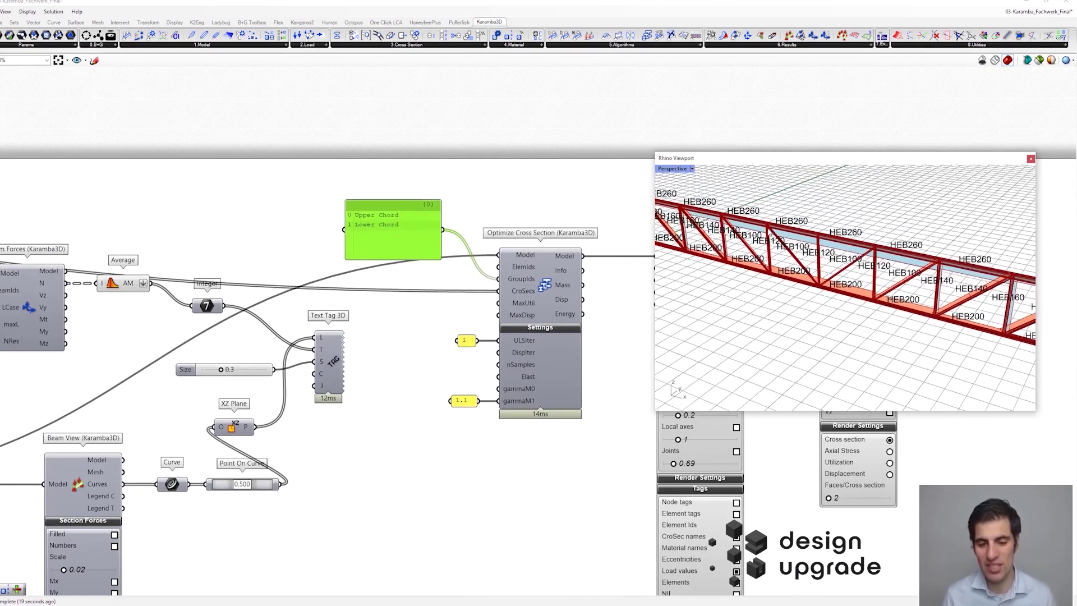
scroll(774, 238, "down", 3)
scroll(845, 287, "down", 2)
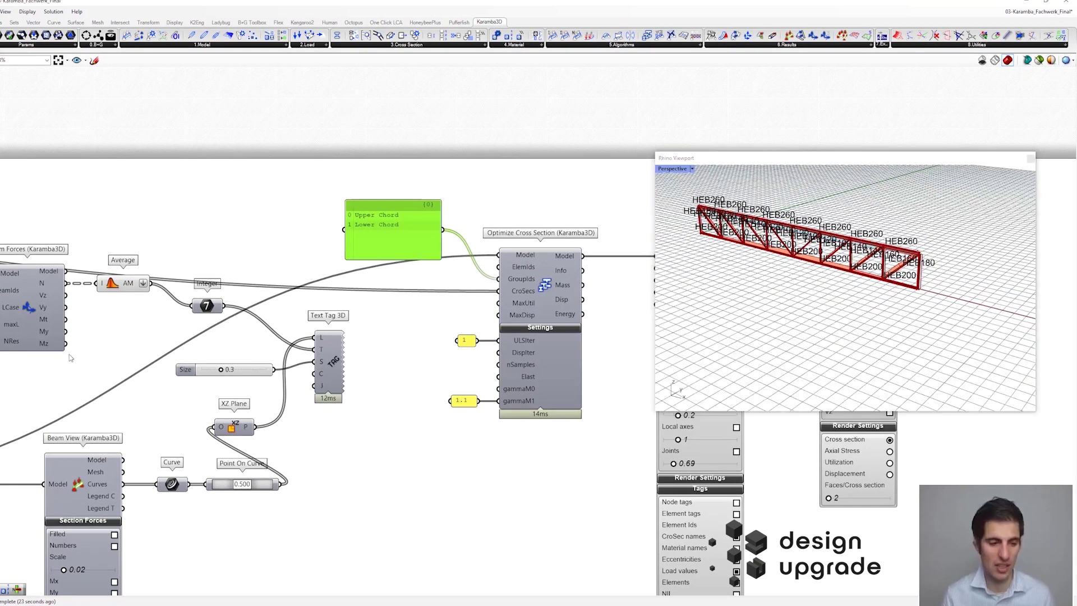
right_click_drag(71, 359, 524, 254)
right_click_drag(149, 411, 567, 321)
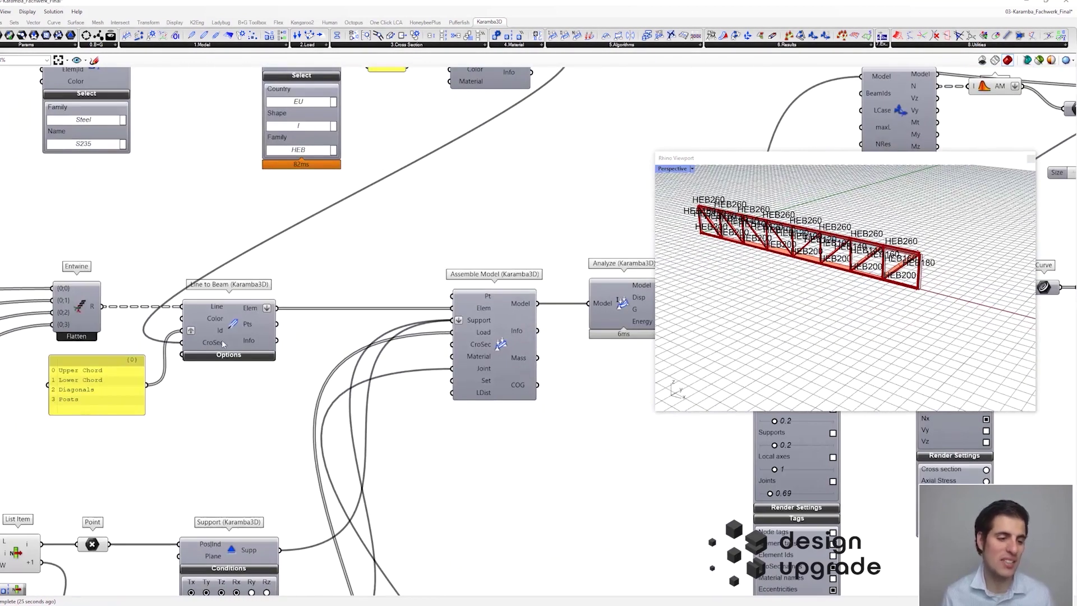
Move the Upper Chord and Lower Chord panel closer to Optimize Cross Section and inspect the truss profiles in the viewport
scroll(458, 270, "down", 5)
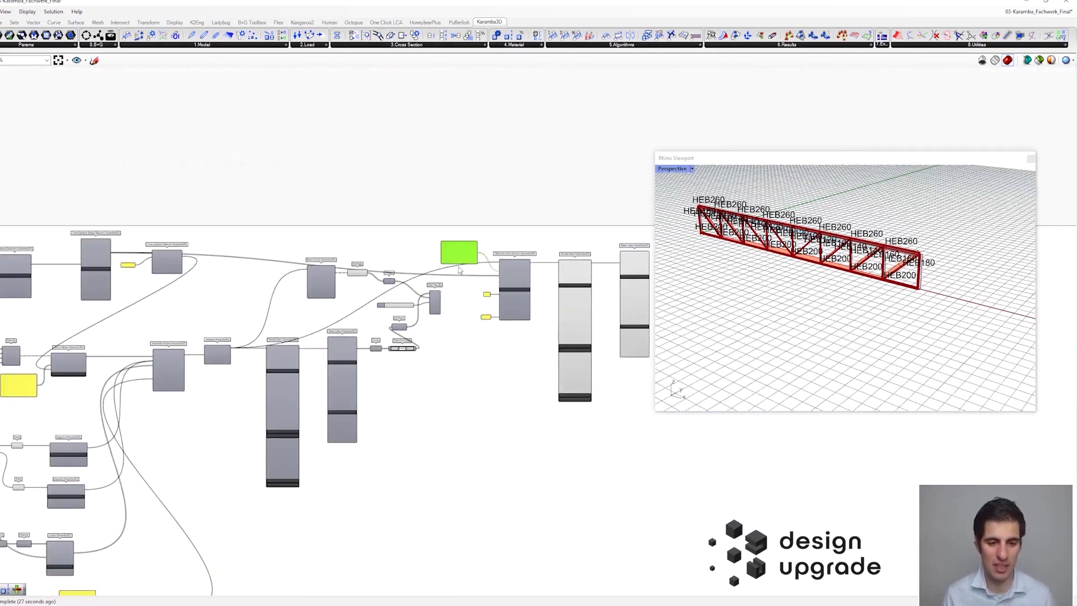
scroll(459, 270, "up", 5)
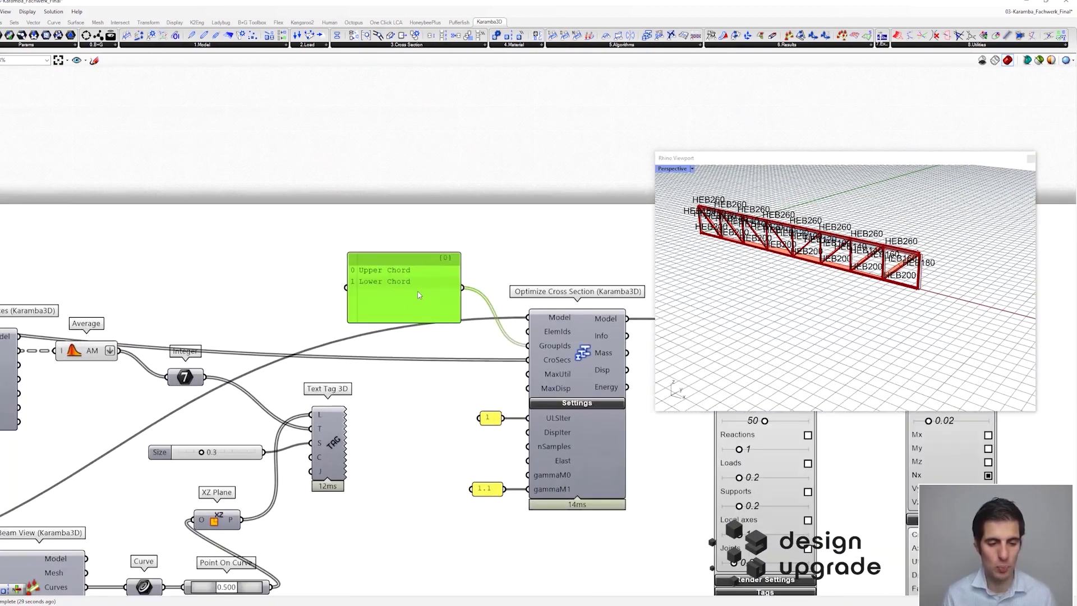
left_click_drag(418, 294, 439, 279)
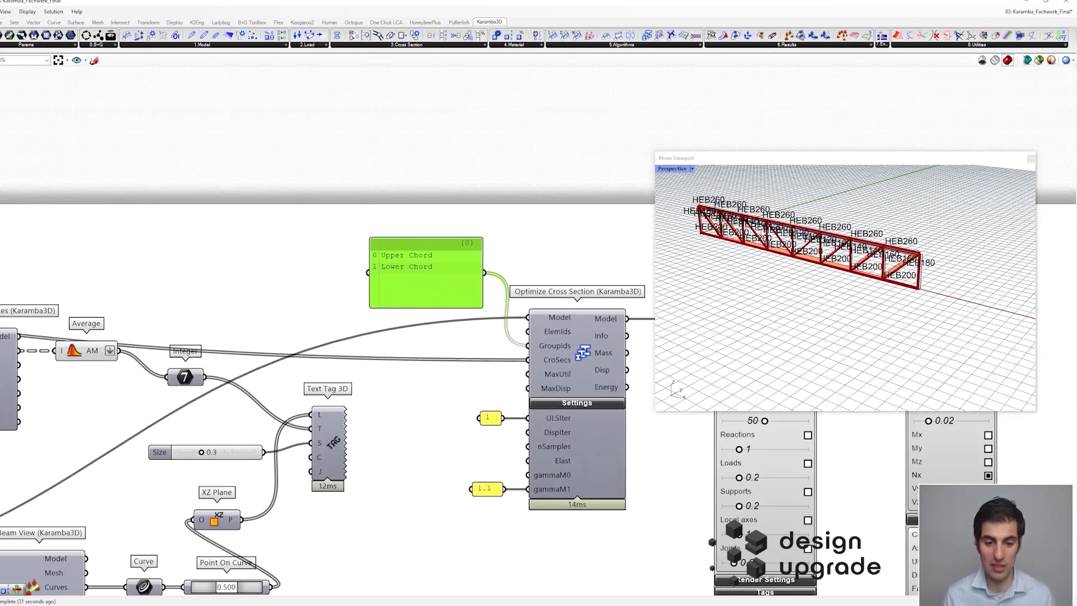
scroll(763, 233, "up", 3)
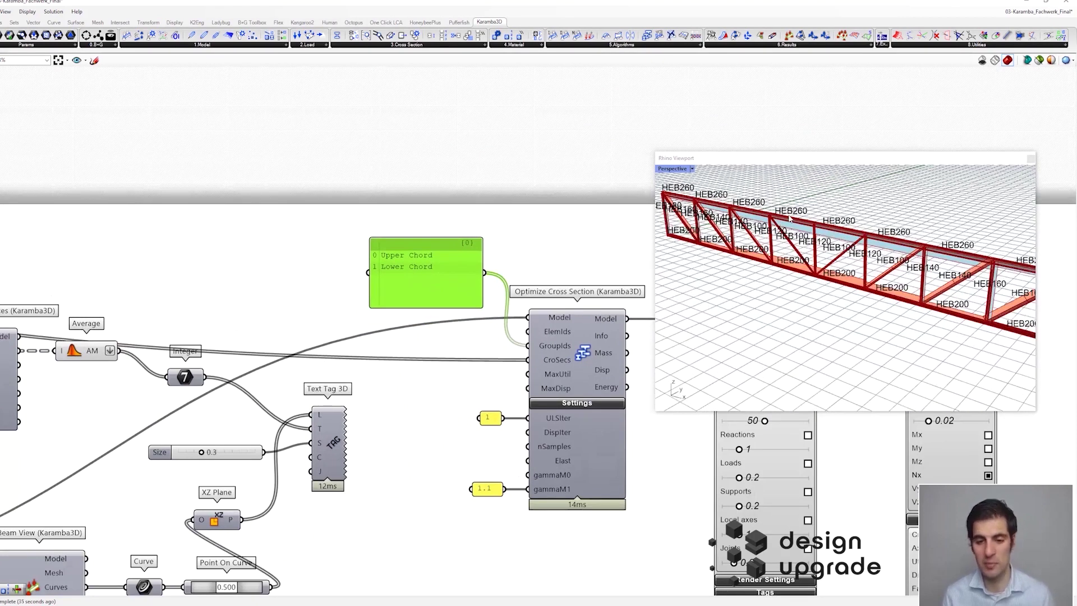
scroll(199, 362, "down", 4)
right_click_drag(252, 450, 442, 249)
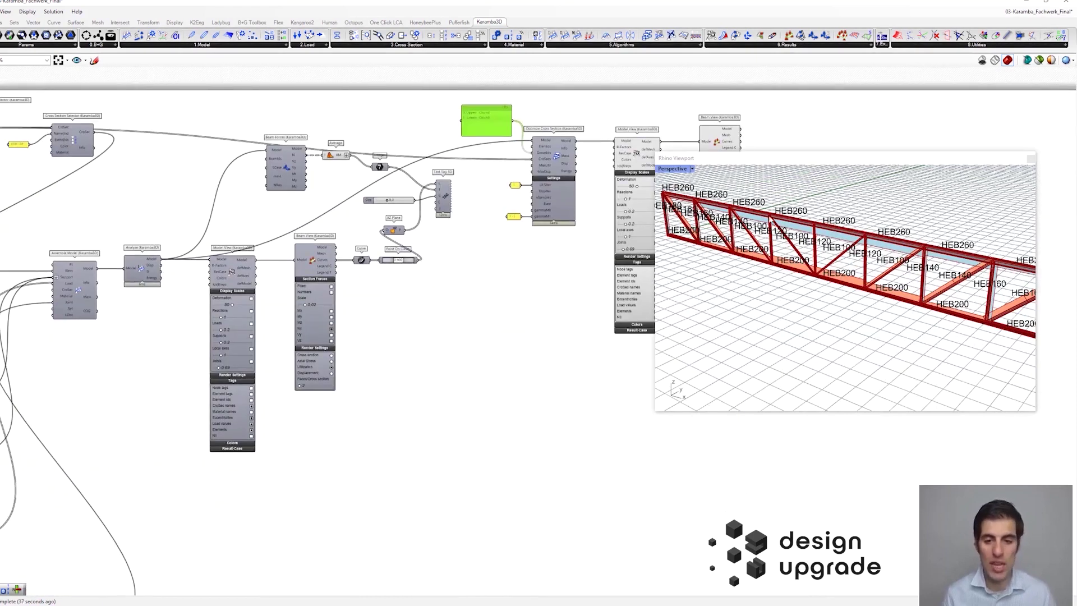
scroll(769, 219, "up", 3)
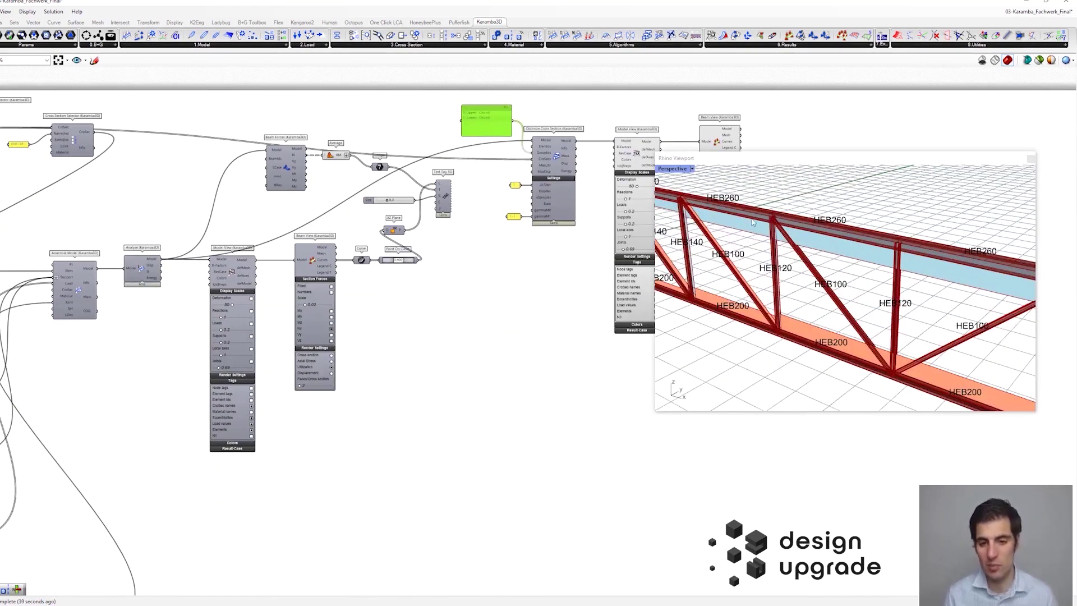
Remove Upper Chord and Lower Chord from the panel feeding the ElemIds of Beam-Joints, keeping only Diagonals and Posts
scroll(533, 279, "down", 3)
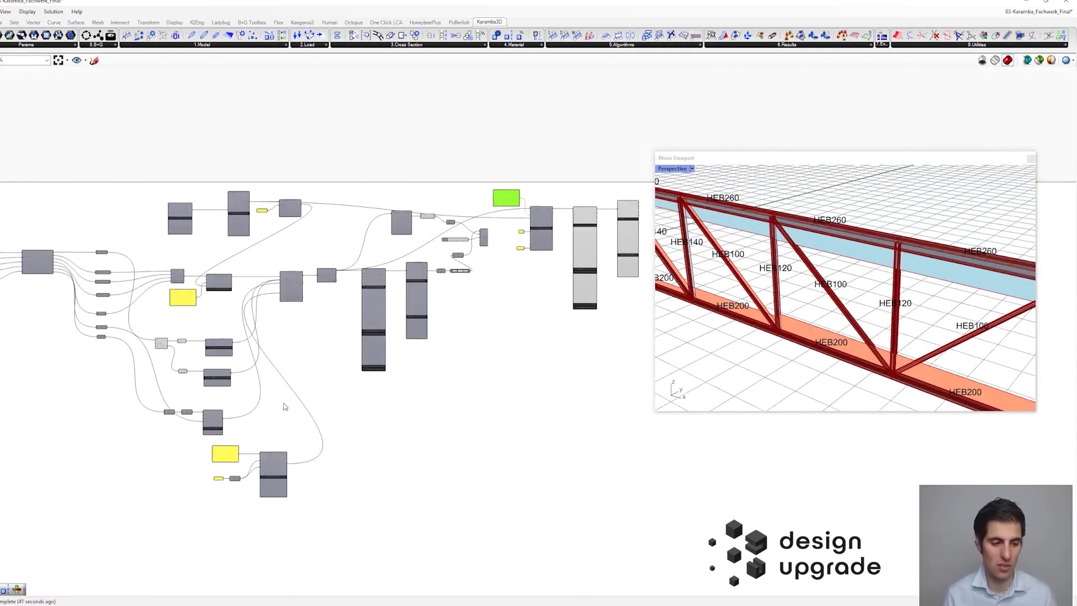
right_click_drag(226, 450, 324, 371)
scroll(324, 371, "up", 7)
left_click(326, 370)
double_click(329, 374)
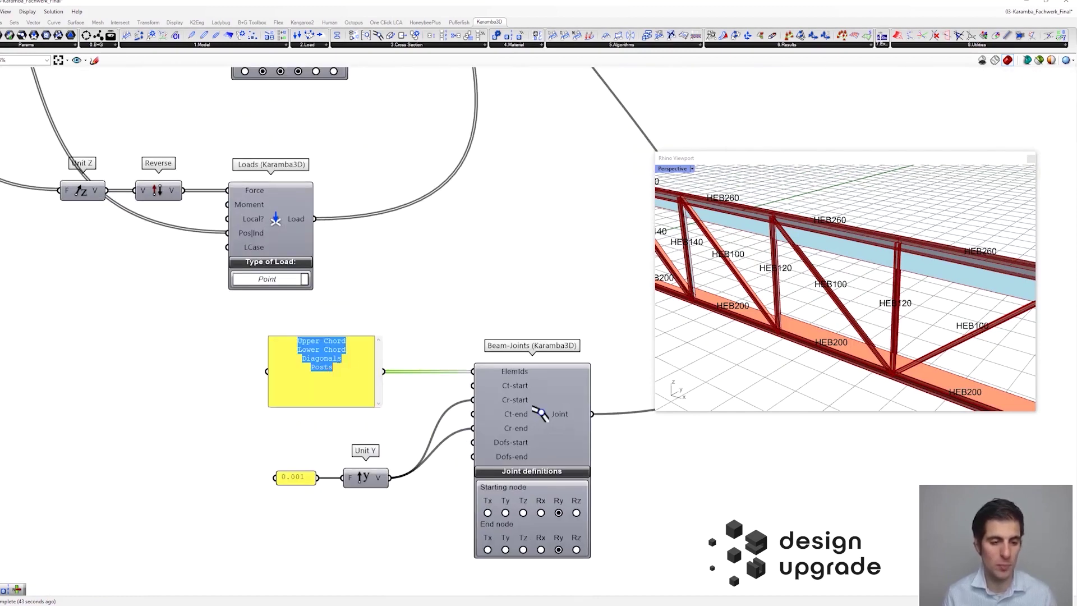
left_click(344, 354)
left_click_drag(344, 353, 310, 337)
key("BackSpace")
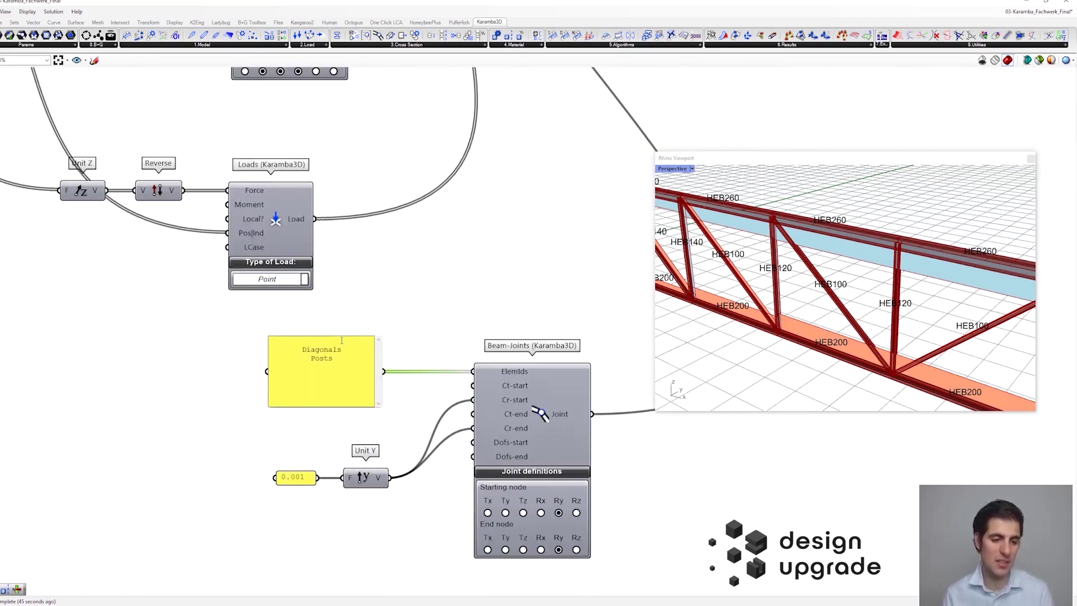
key("Delete")
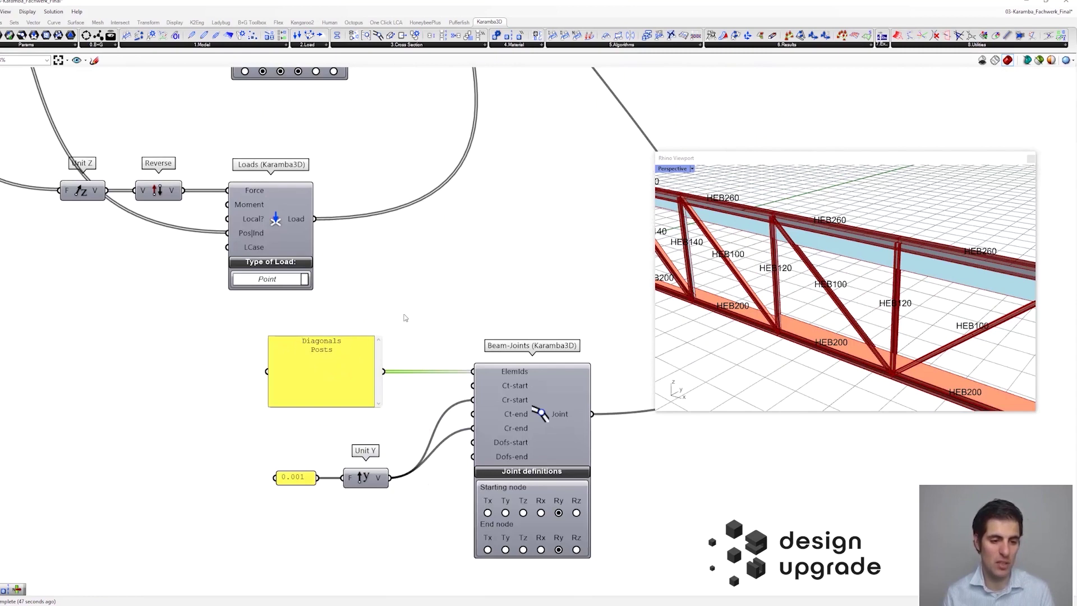
left_click(427, 316)
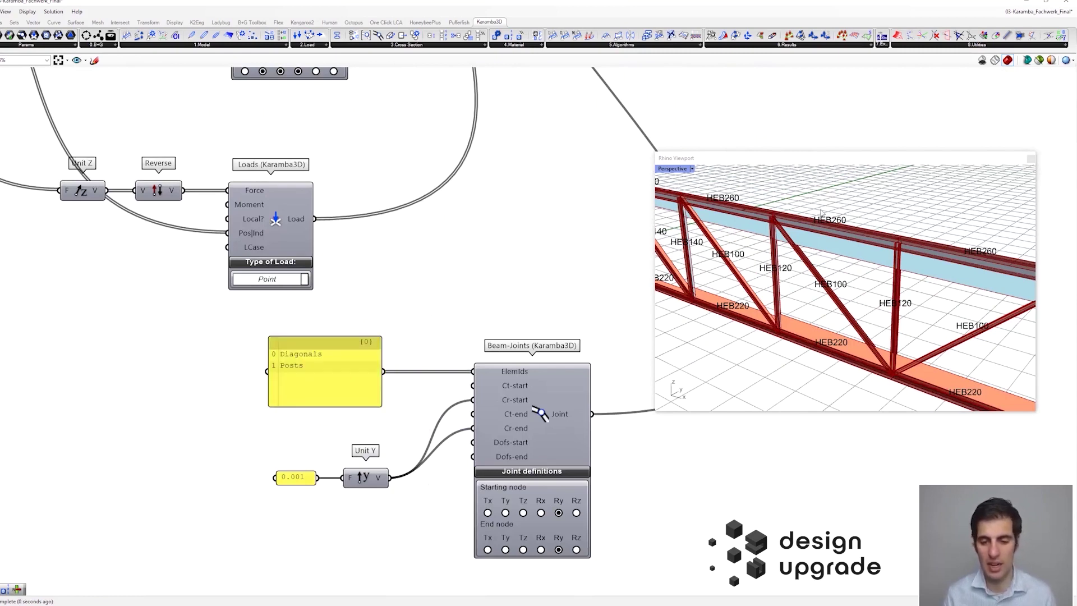
Switch the section forces of the optimized truss's Beam View from Nx to My and inspect the chords
scroll(820, 212, "down", 5)
scroll(633, 227, "down", 6)
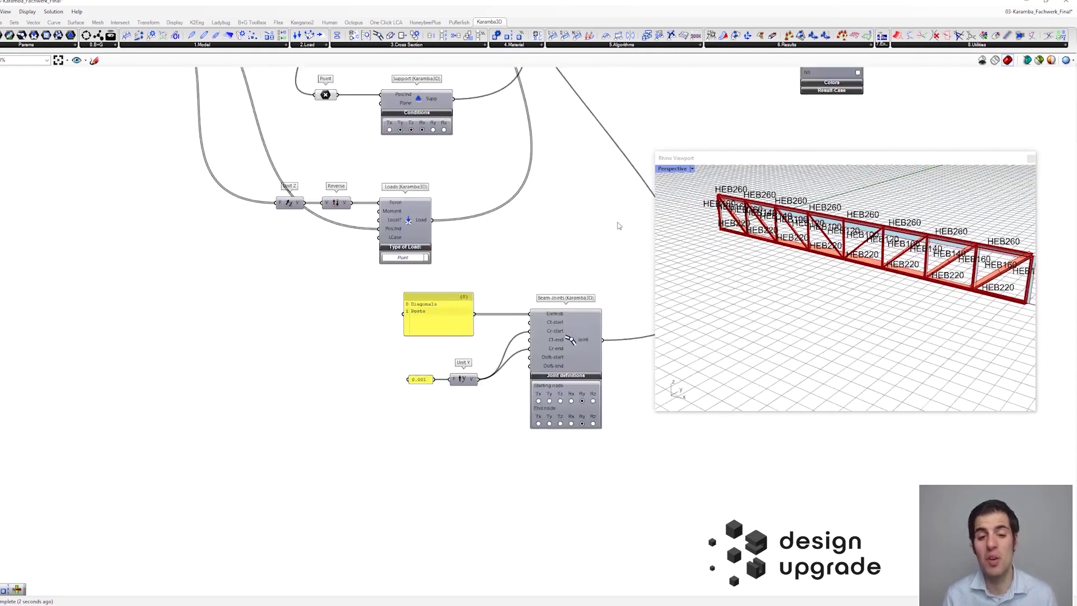
right_click_drag(526, 247, 569, 212)
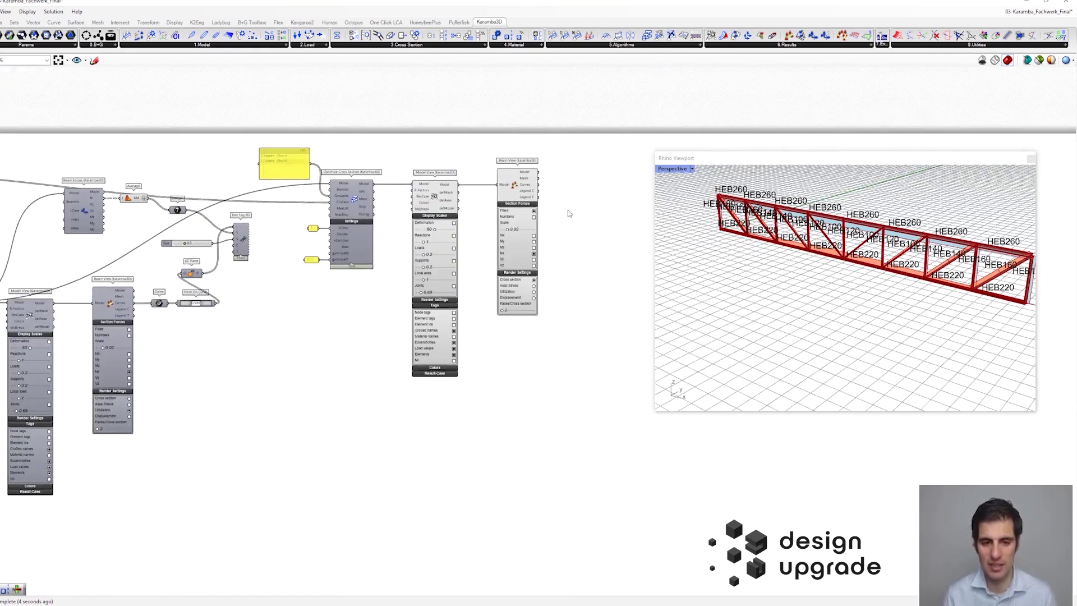
scroll(569, 212, "up", 4)
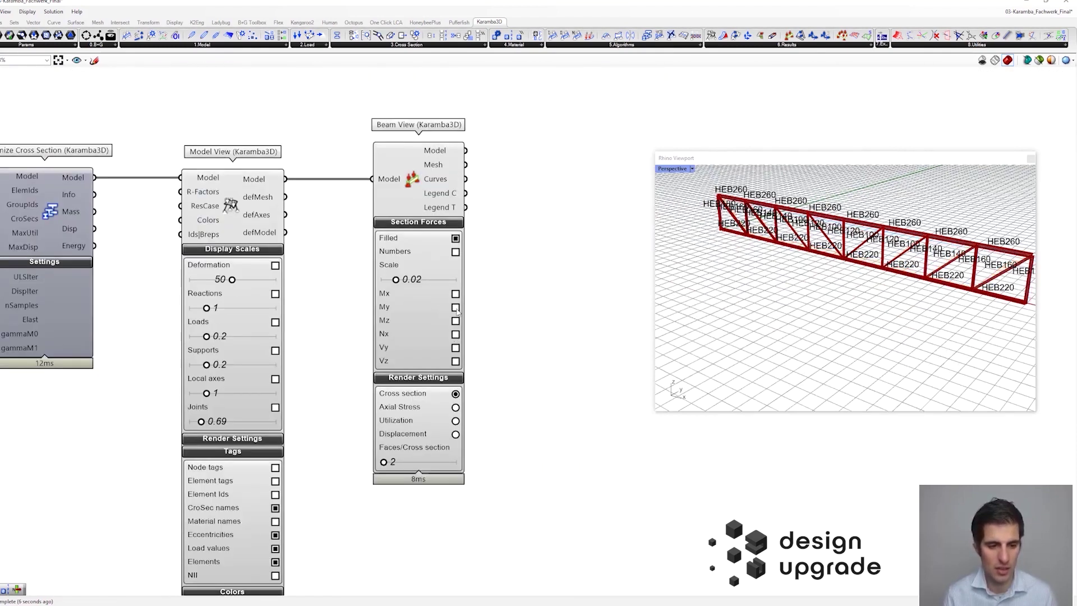
left_click(455, 307)
scroll(824, 227, "up", 4)
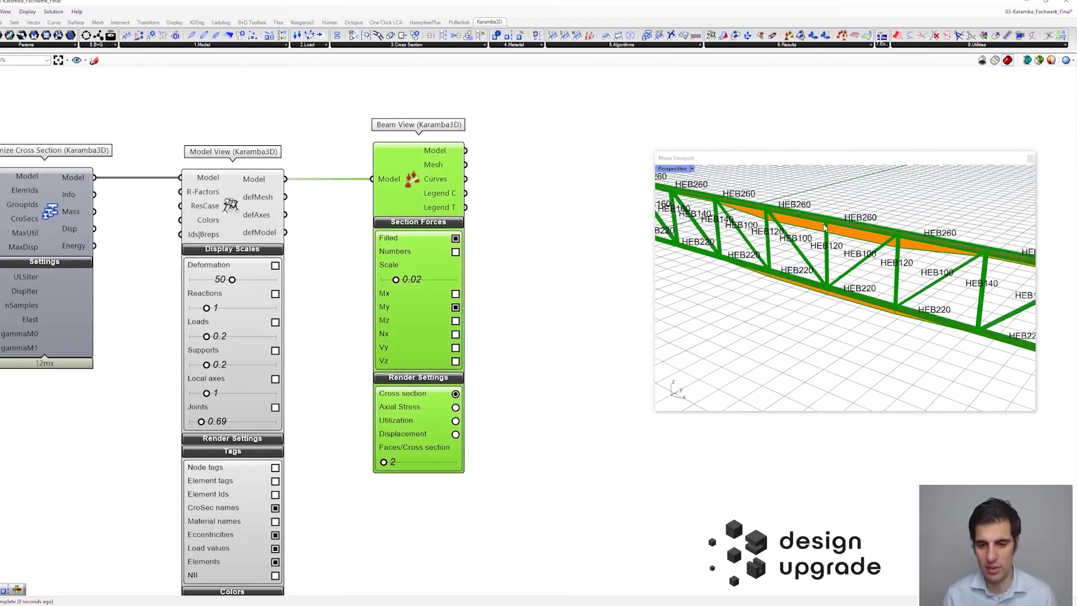
scroll(825, 227, "down", 2)
Show numbers for the My section forces in Beam View and examine the moment values along both chords
left_click(455, 252)
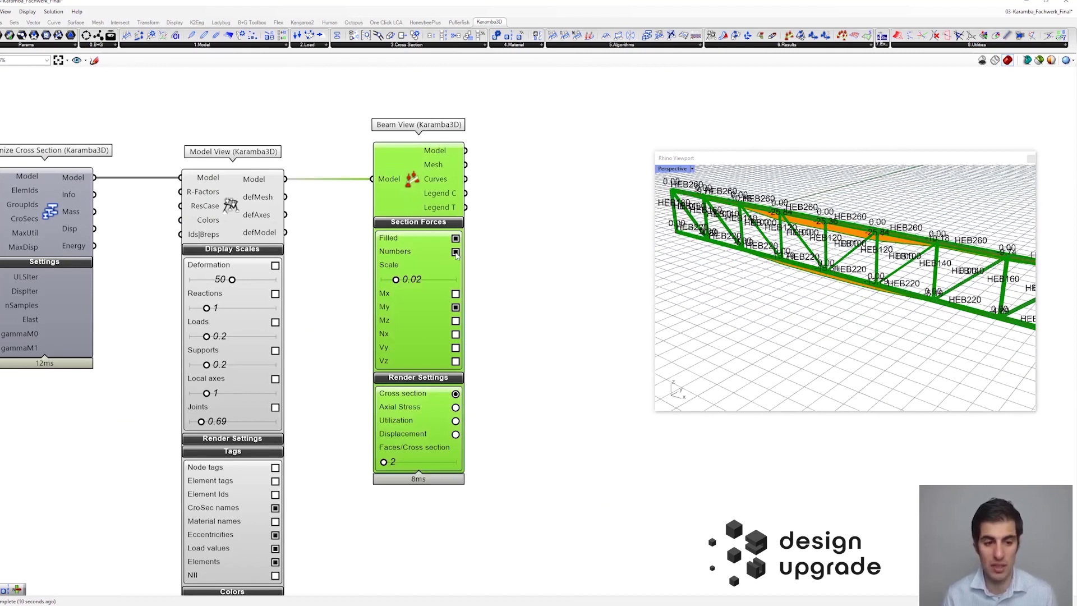
scroll(883, 231, "down", 2)
mouse_move(882, 232)
right_mouse_down()
mouse_move(866, 235)
mouse_move(885, 236)
right_mouse_up()
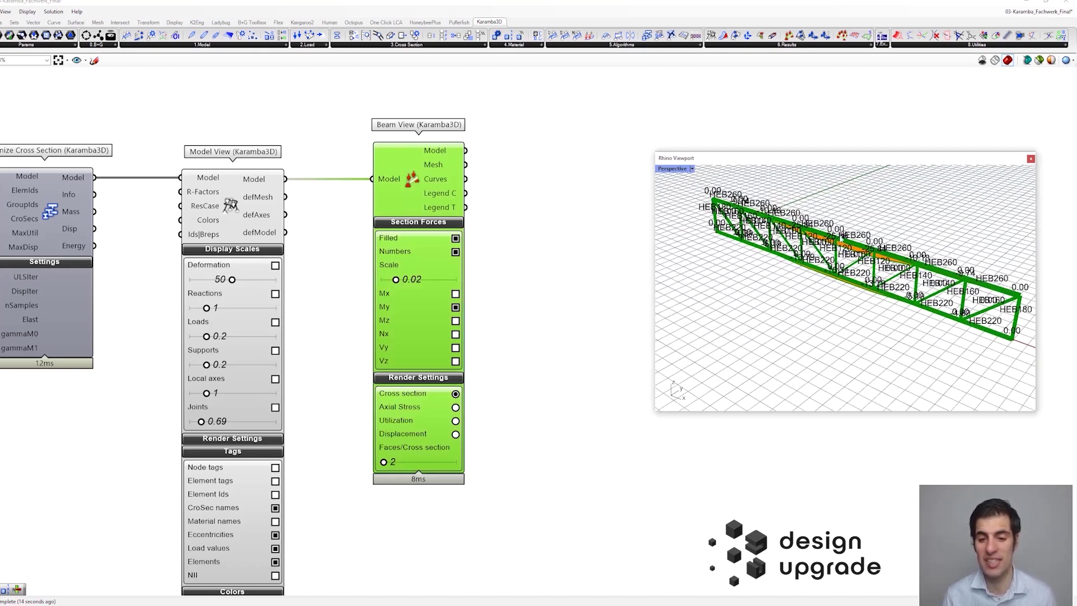
scroll(841, 238, "down", 3)
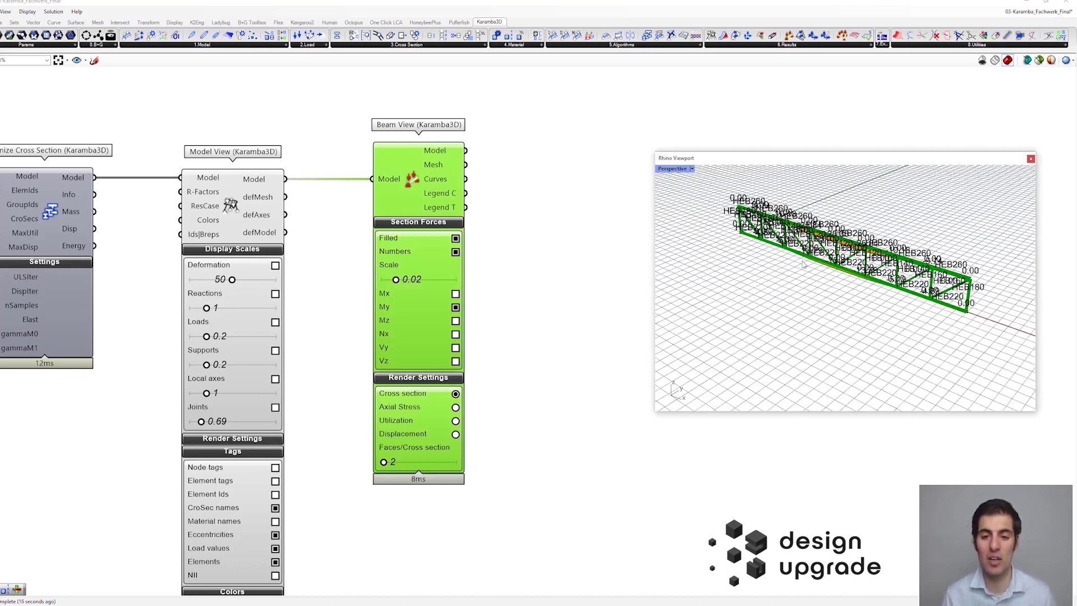
scroll(803, 265, "up", 6)
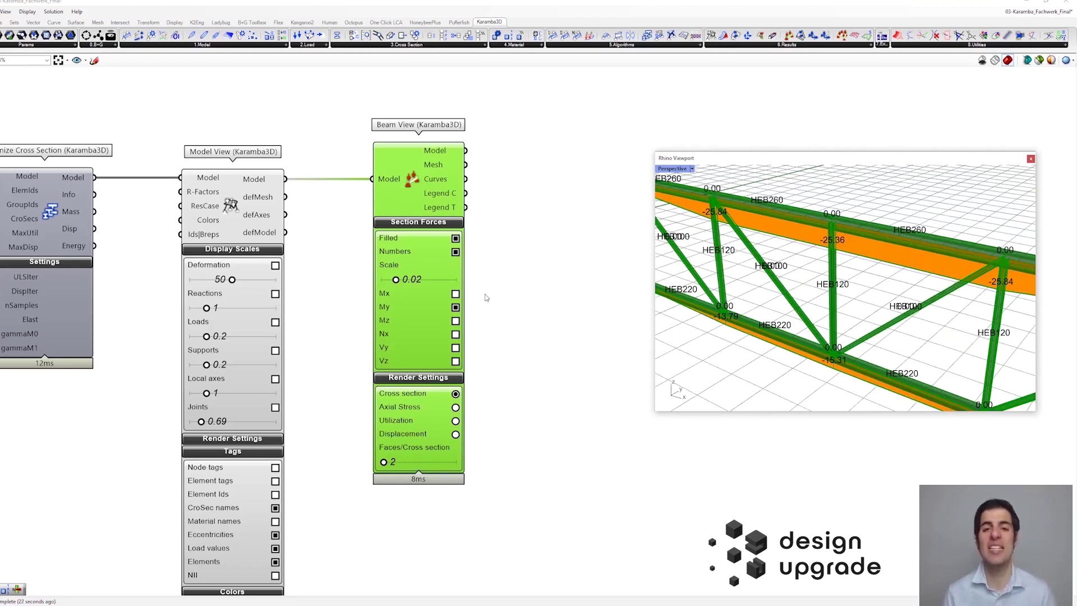
Switch the Beam View section forces from My back to Nx, hide the numbers and deselect the component
left_click(456, 308)
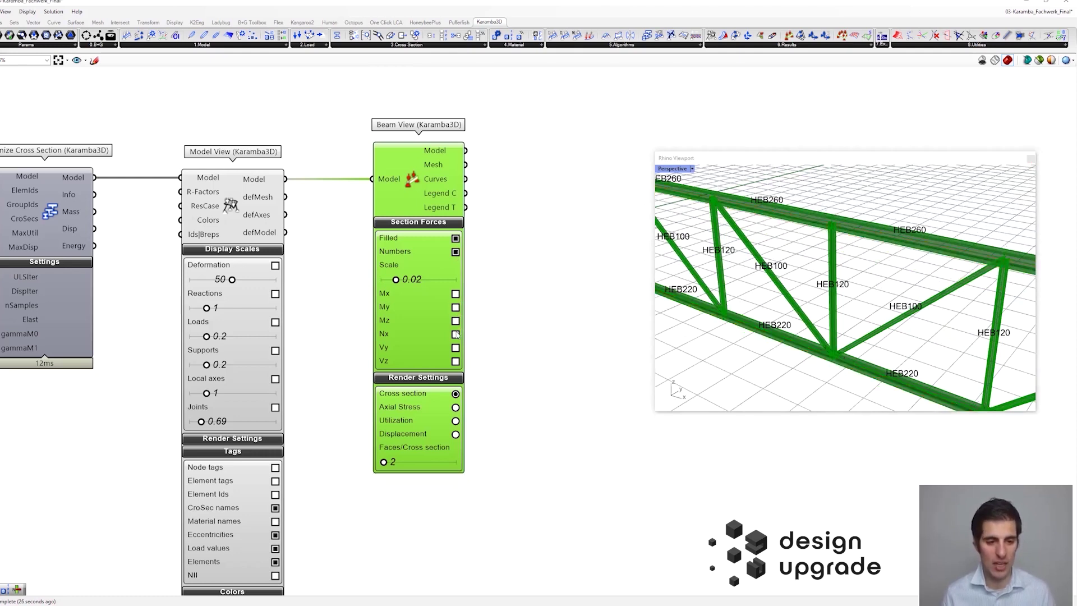
left_click(456, 336)
scroll(758, 257, "down", 5)
right_click_drag(768, 259, 748, 269)
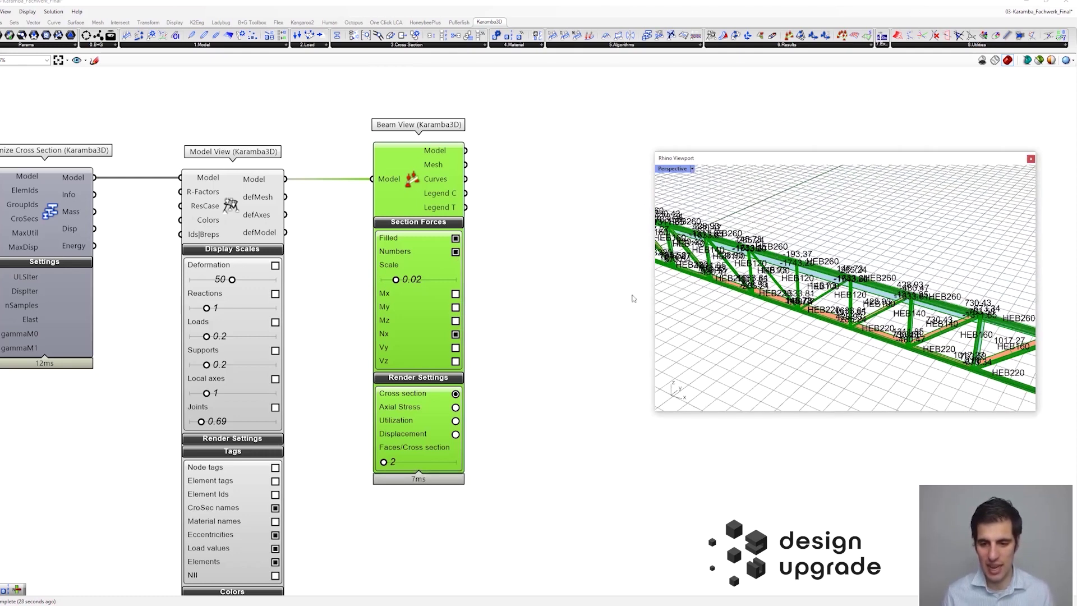
left_click(456, 251)
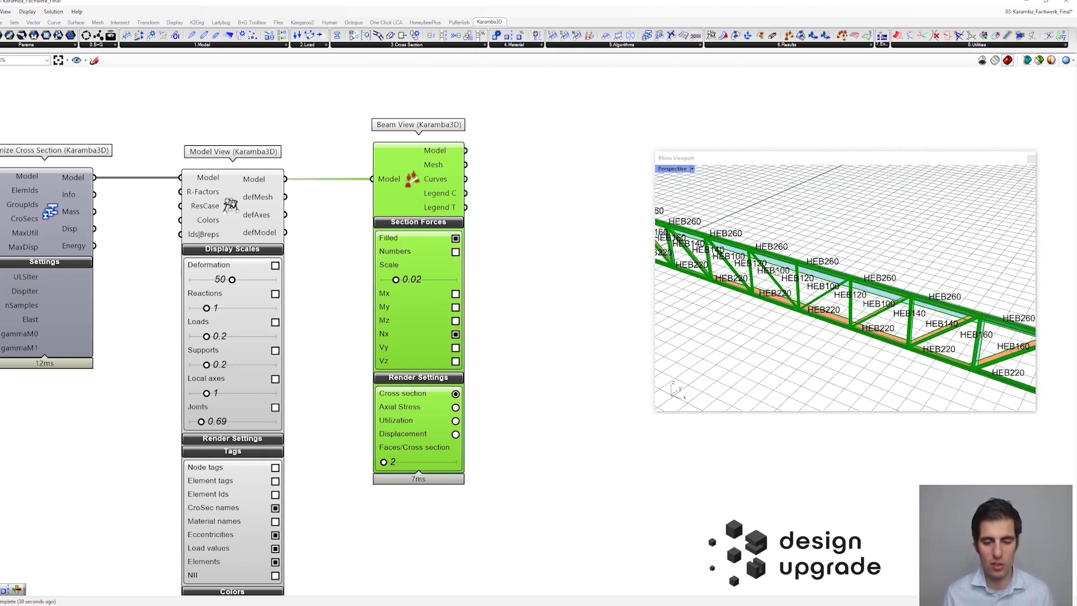
scroll(776, 270, "down", 3)
scroll(780, 265, "down", 3)
scroll(773, 259, "up", 3)
right_click_drag(773, 256, 786, 219)
left_click(604, 260)
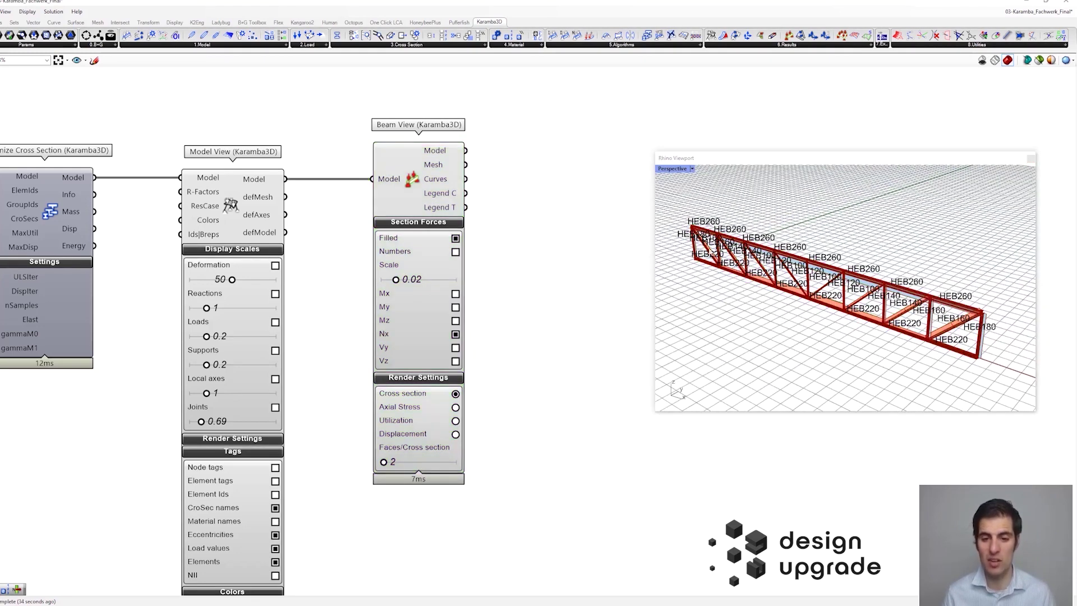